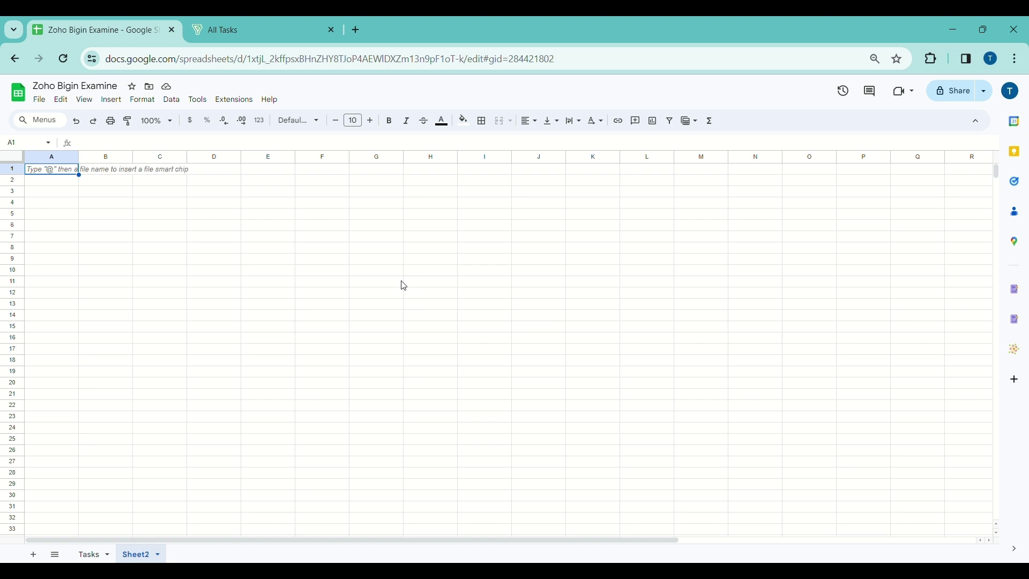
Start the Sheet Director add-on, search its apps for "zoho bi" and choose Zoho Bigin
left_click(234, 100)
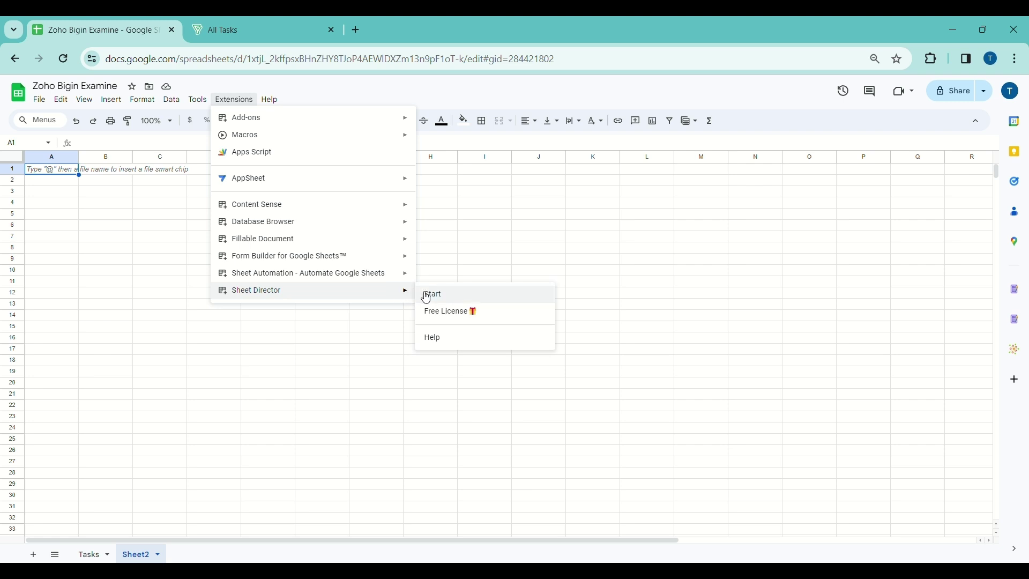
left_click(427, 296)
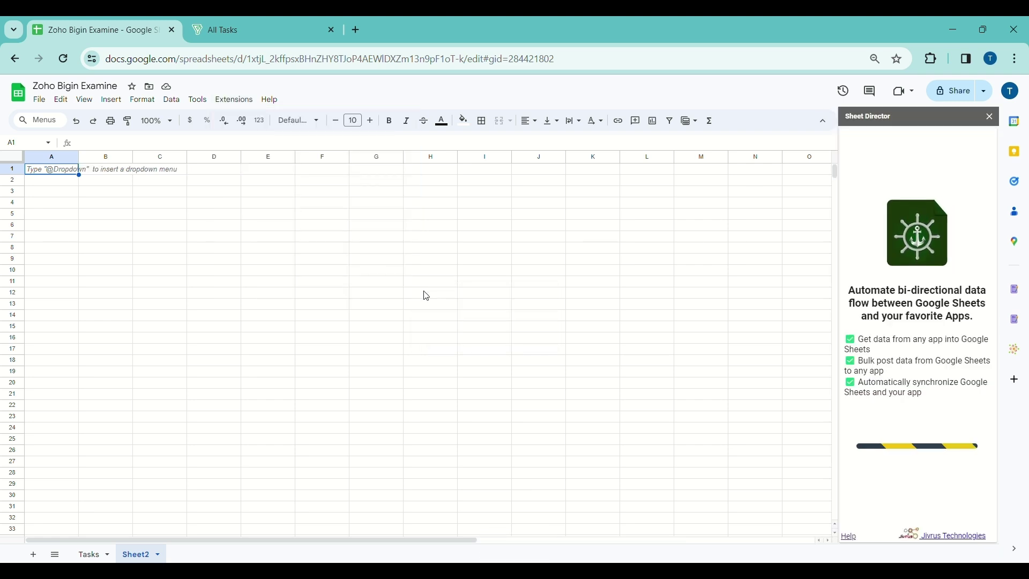
left_click(894, 178)
type("zoho")
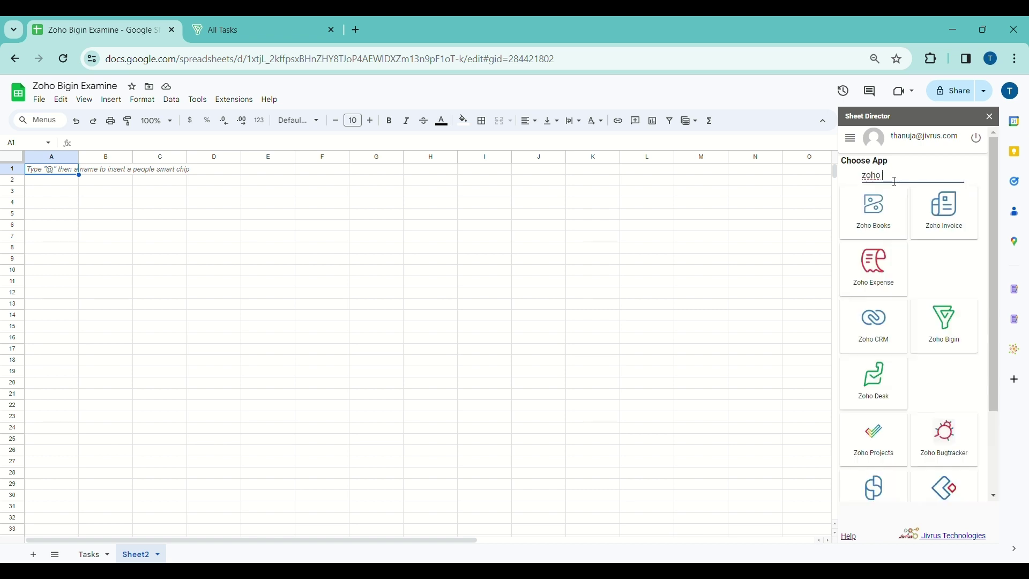
type(" bi")
left_click(884, 204)
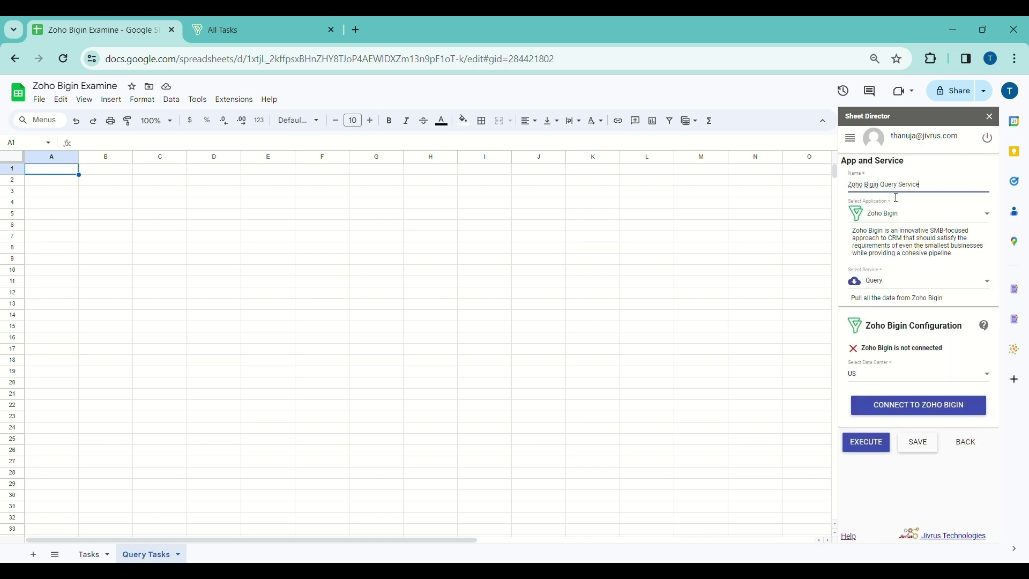
Select Query as the Zoho Bigin service and set the data center to India
left_click(891, 284)
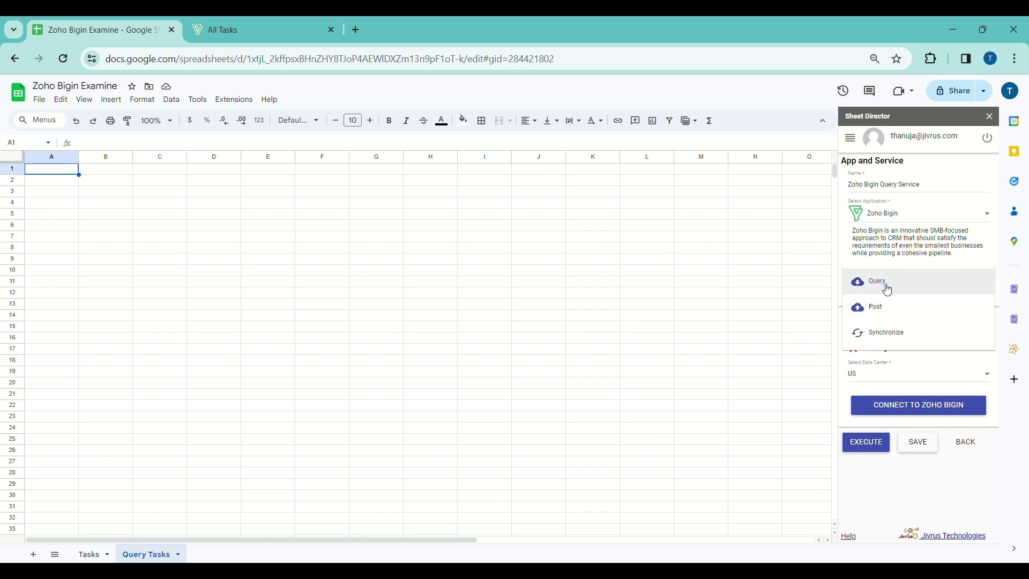
left_click(888, 291)
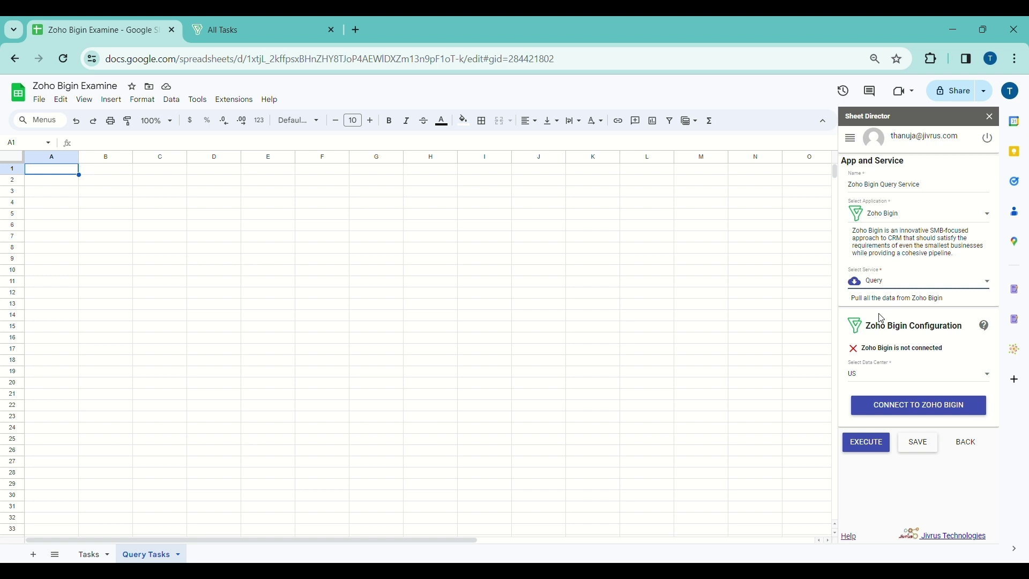
left_click(875, 382)
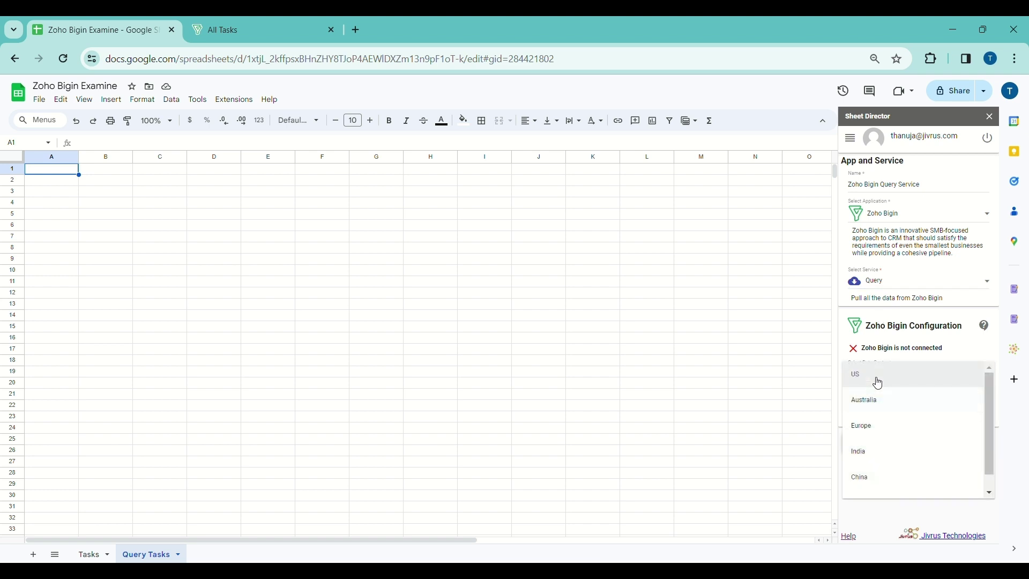
left_click(877, 453)
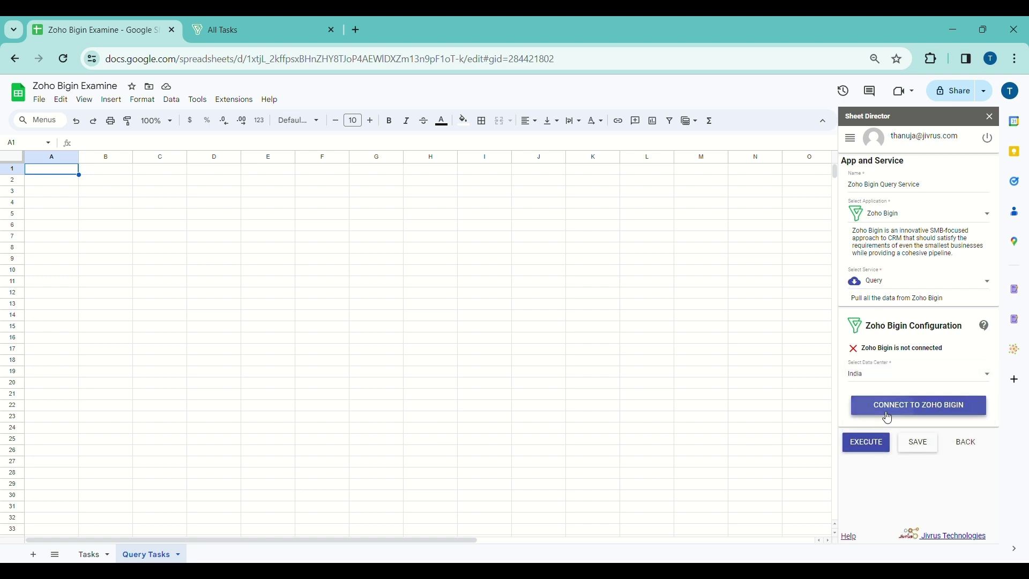
Connect Sheet Director to Zoho Bigin, accept the requested account access and return to the spreadsheet
left_click(887, 410)
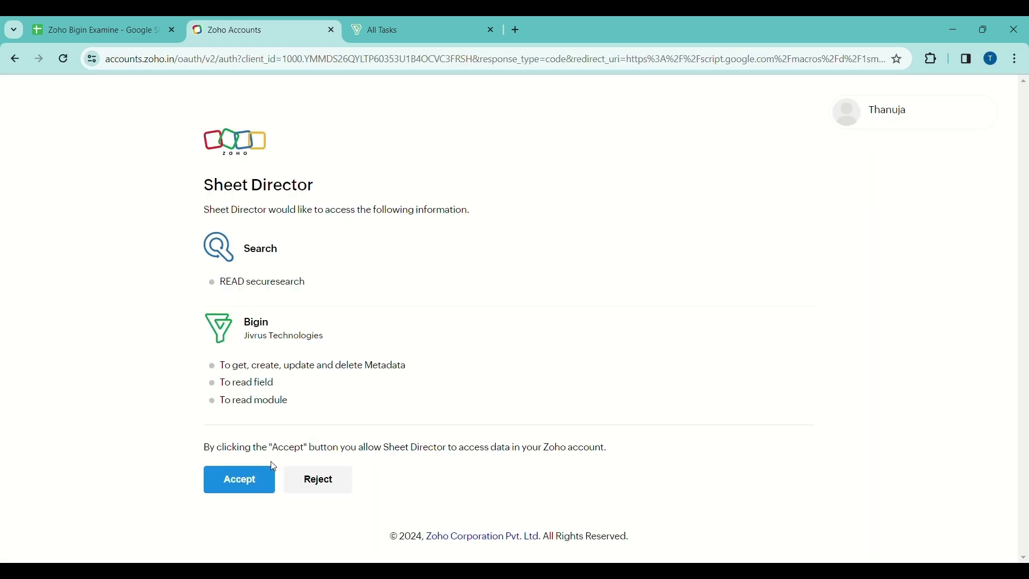
left_click(260, 485)
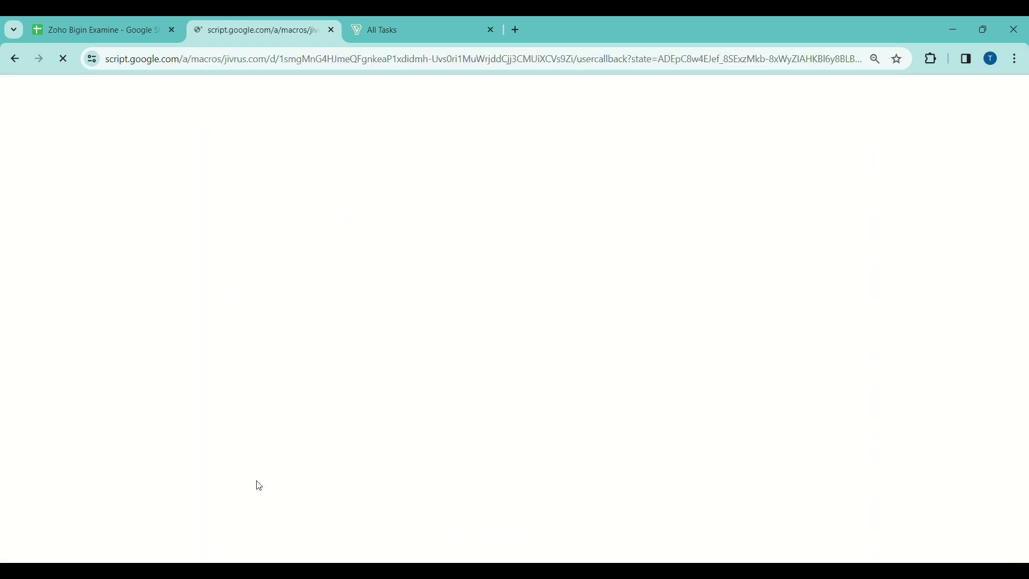
left_click(331, 30)
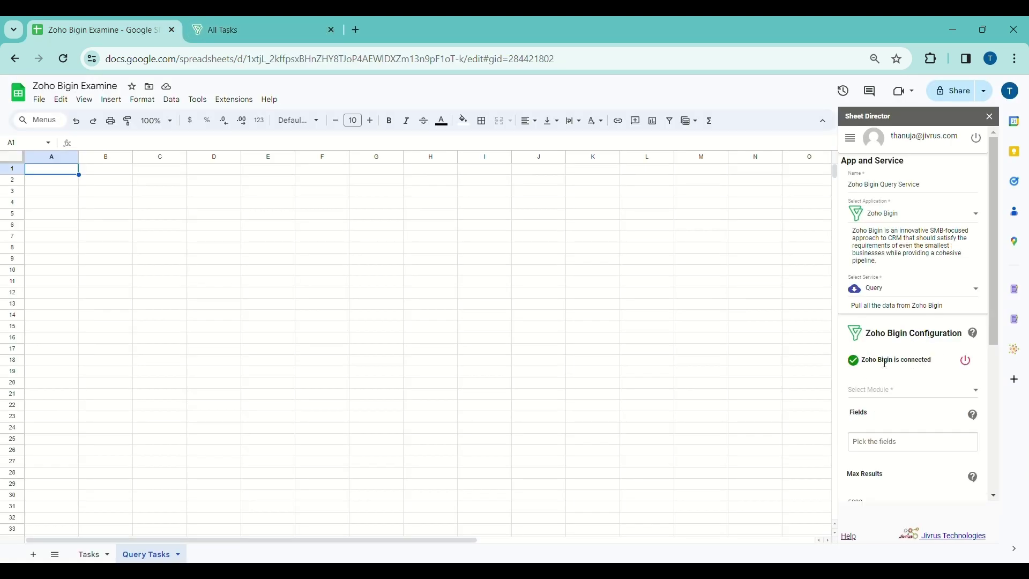
Select Tasks as the Zoho Bigin module to query
scroll(885, 362, "down", 1)
left_click(878, 338)
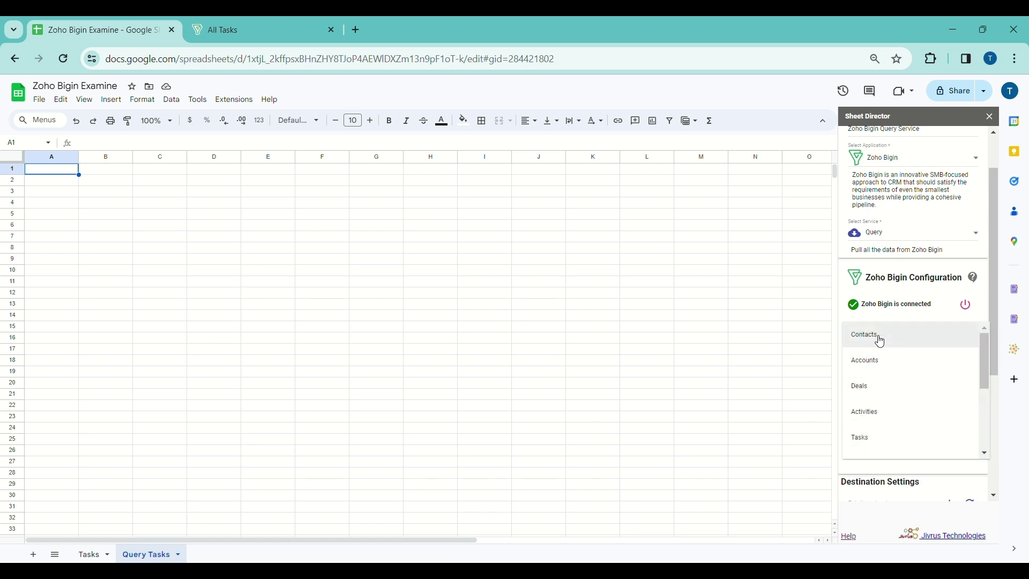
left_click(874, 441)
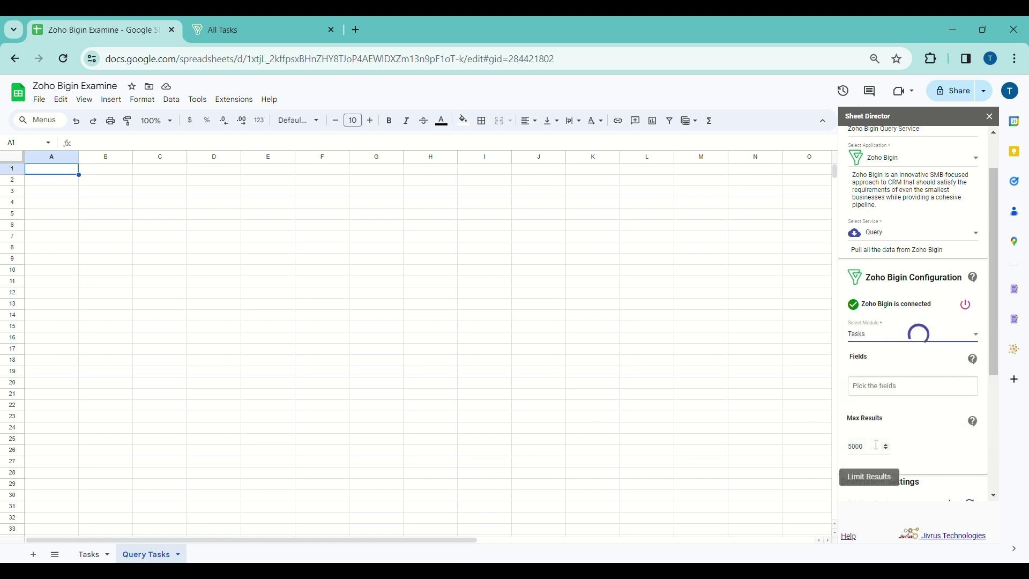
Pick the query fields Closed Time, Created By Id, Description, Due Date, Id, Modified By Value, Modified Time, Modified By Id, Created Time and Created By Value
scroll(877, 445, "down", 1)
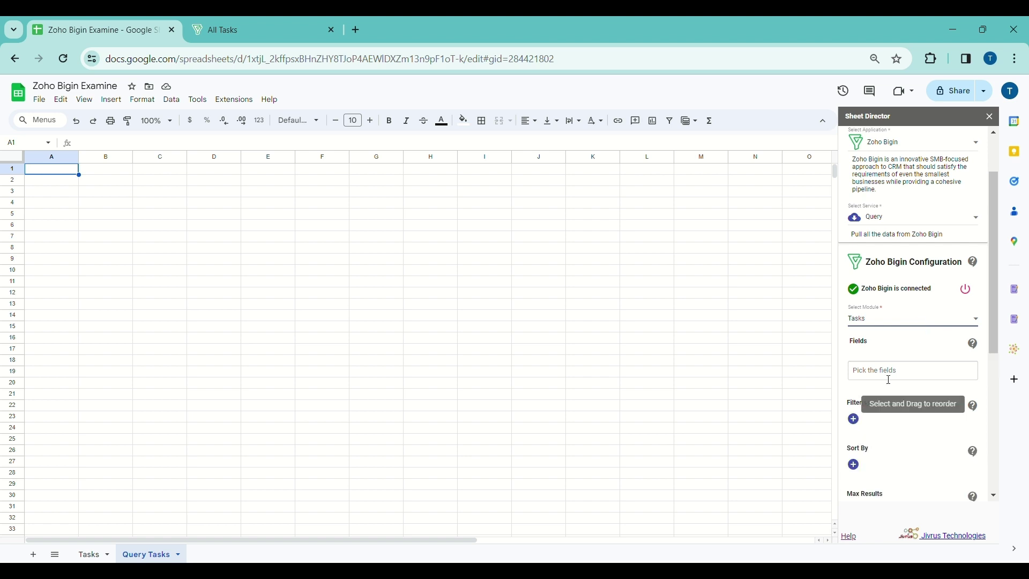
left_click(887, 374)
left_click(890, 387)
left_click(890, 387)
left_click(890, 417)
left_click(890, 416)
left_click(890, 431)
left_click(890, 416)
left_click(890, 402)
left_click(890, 387)
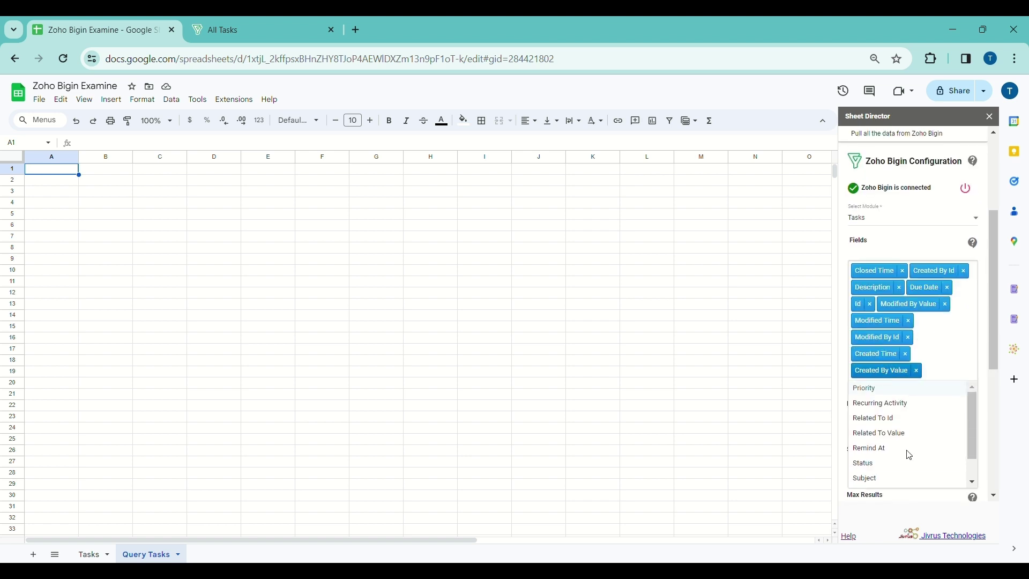
Add the fields Priority, Related To Value, Subject, Task Owner Id, Status and Task Owner Value to the query
left_click(935, 388)
left_click(933, 418)
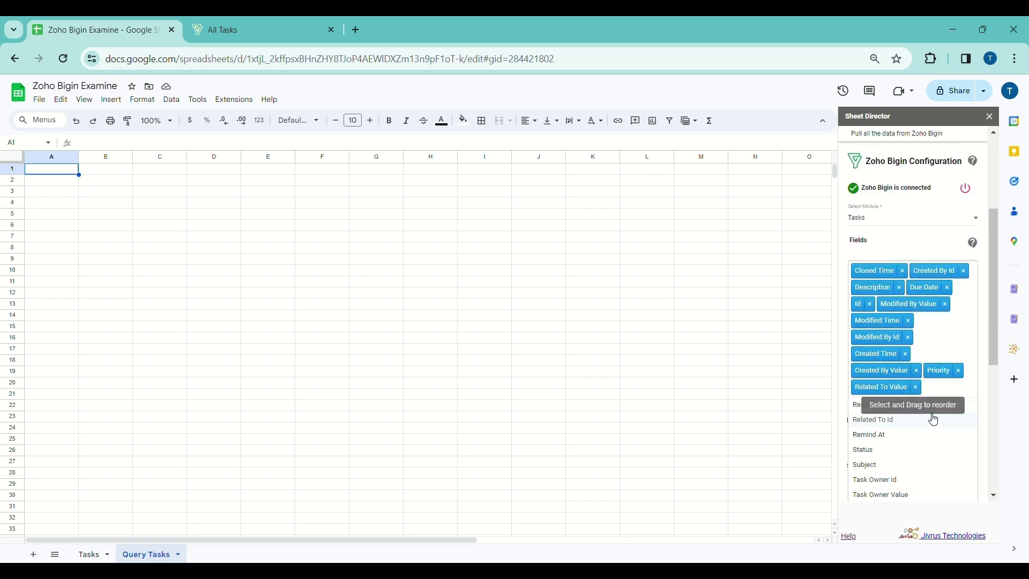
left_click(932, 462)
left_click(931, 462)
left_click(931, 475)
left_click(928, 471)
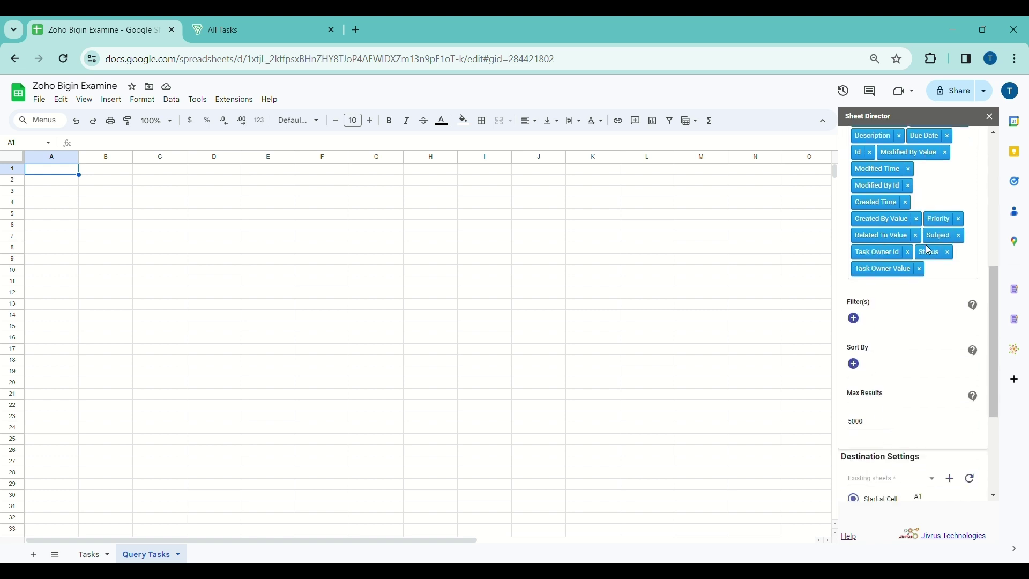
Leave the query without filters and sort its results by Subject in descending order
left_click(854, 319)
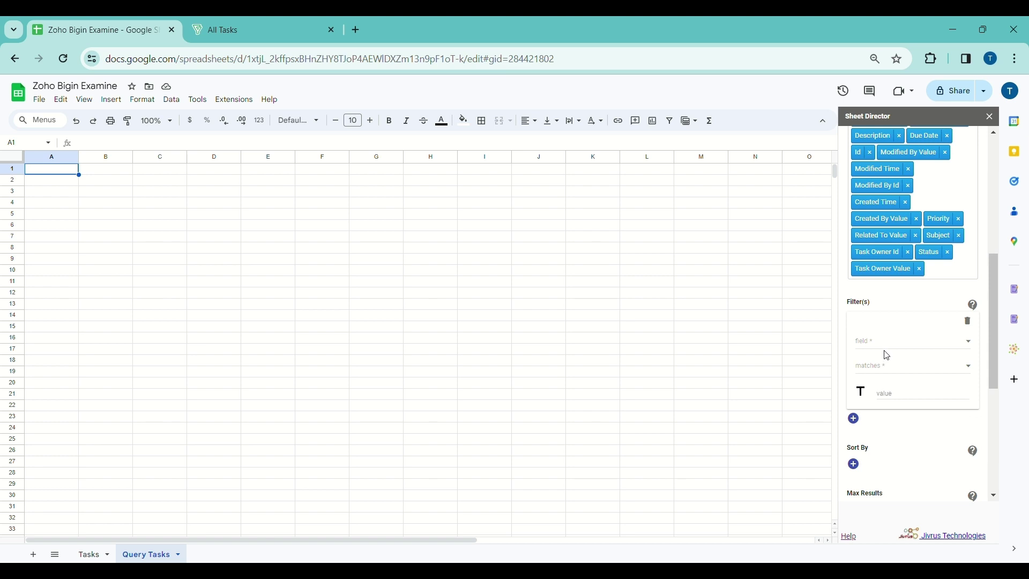
left_click(968, 321)
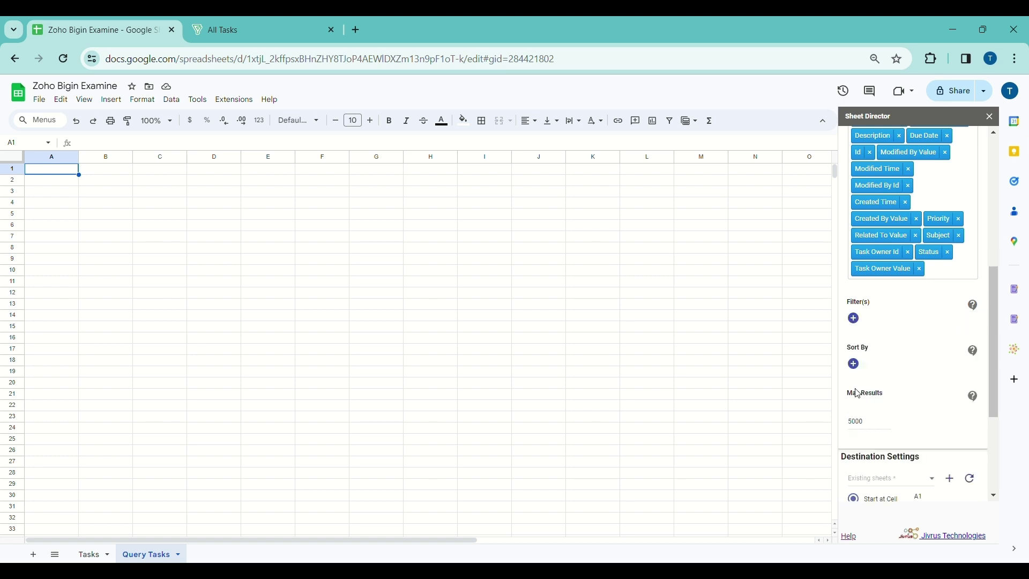
left_click(856, 363)
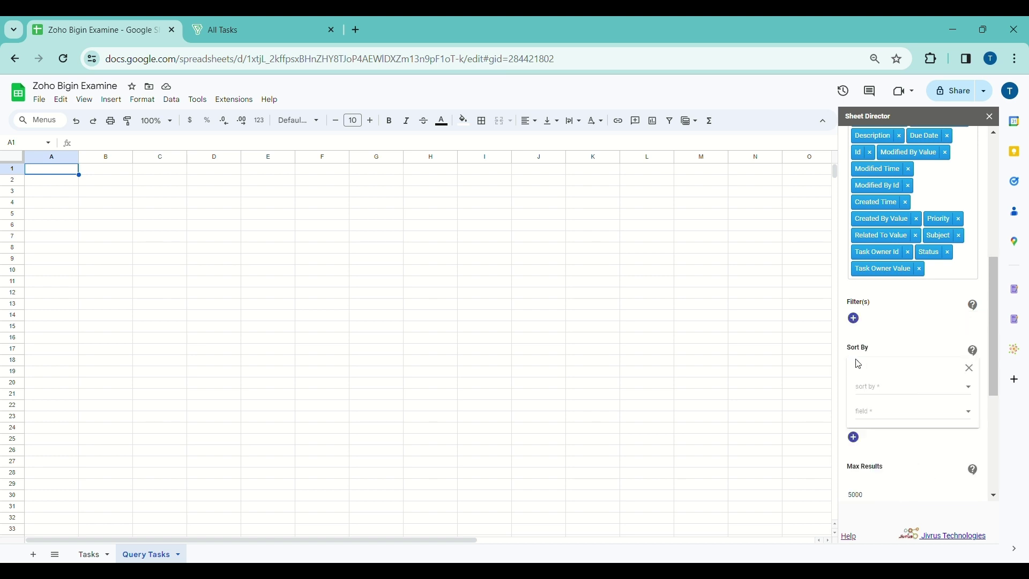
left_click(877, 389)
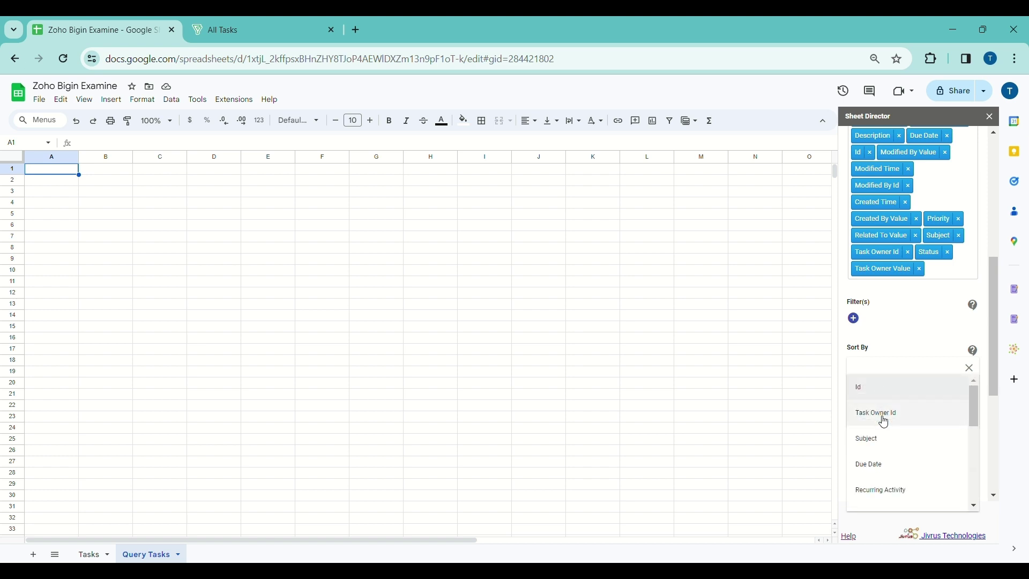
left_click(881, 438)
left_click(882, 423)
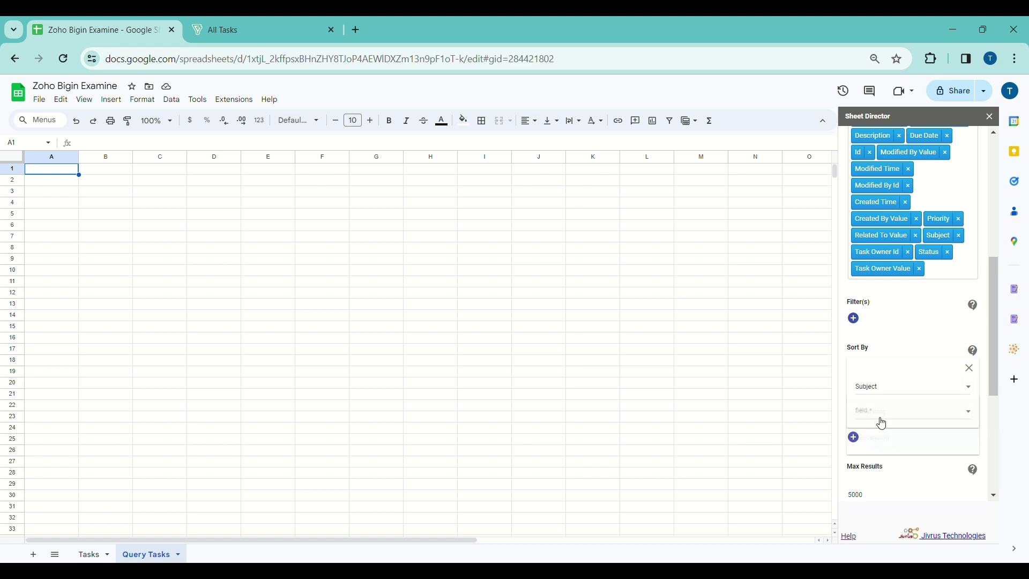
left_click(880, 446)
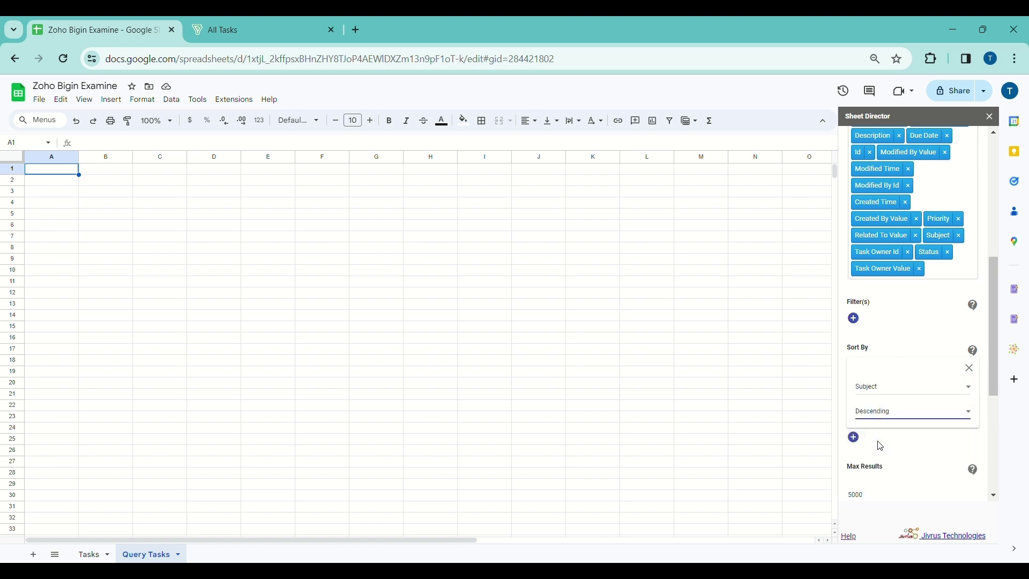
Limit the query to a maximum of 25 results
scroll(879, 434, "down", 2)
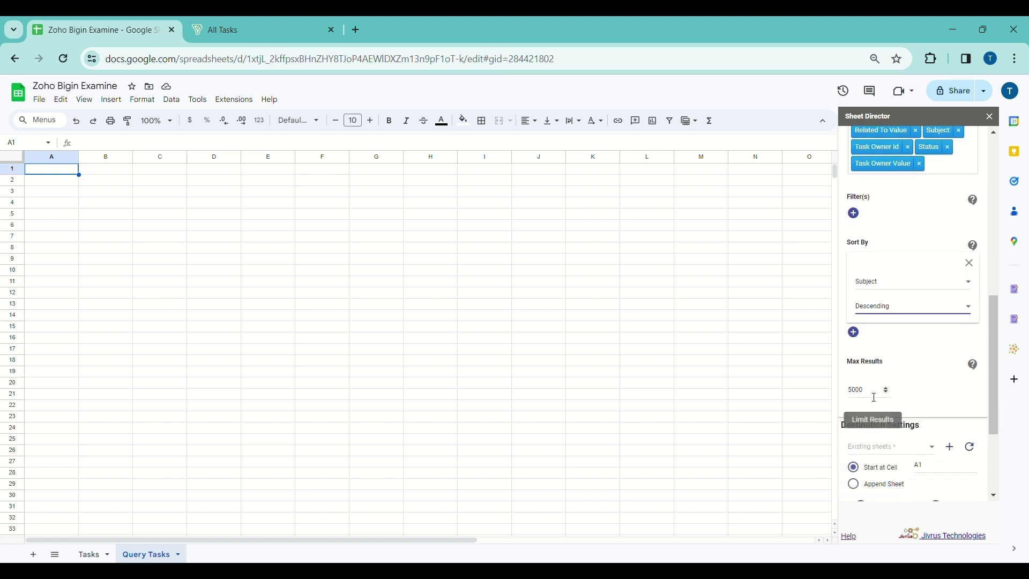
double_click(875, 397)
key("BackSpace")
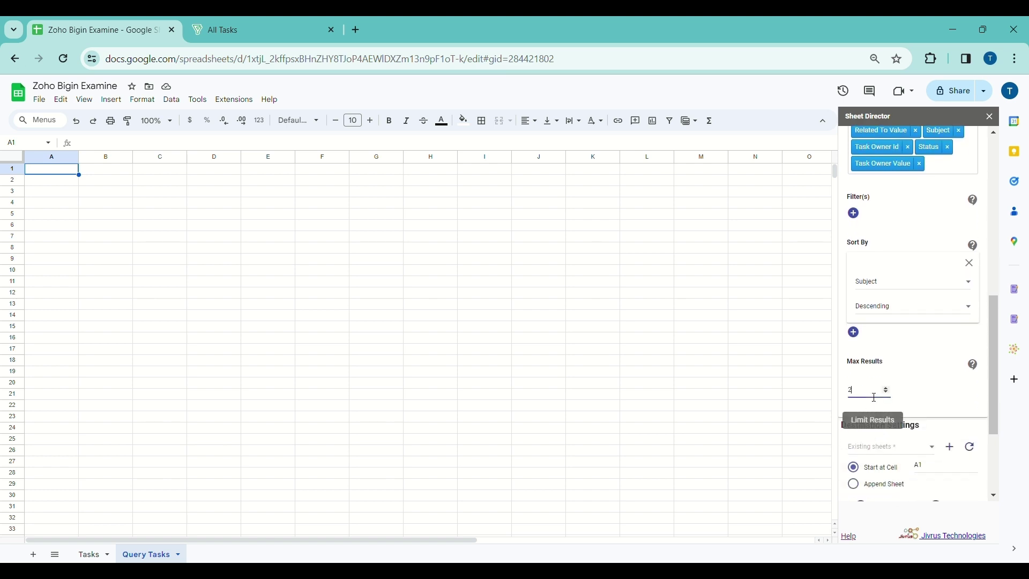
left_click(918, 403)
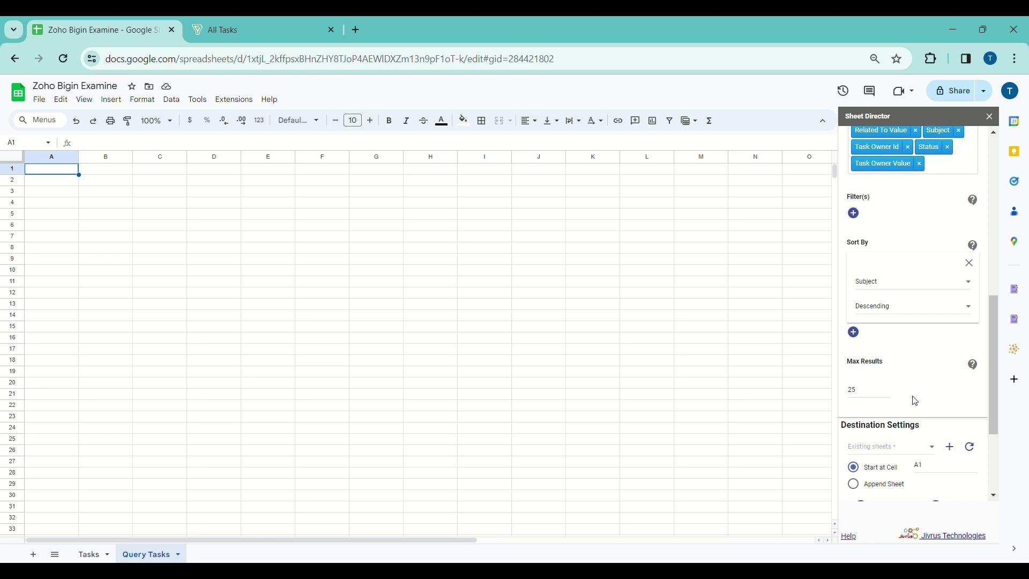
Choose the existing Query Tasks sheet as the destination for the query results
scroll(919, 403, "down", 2)
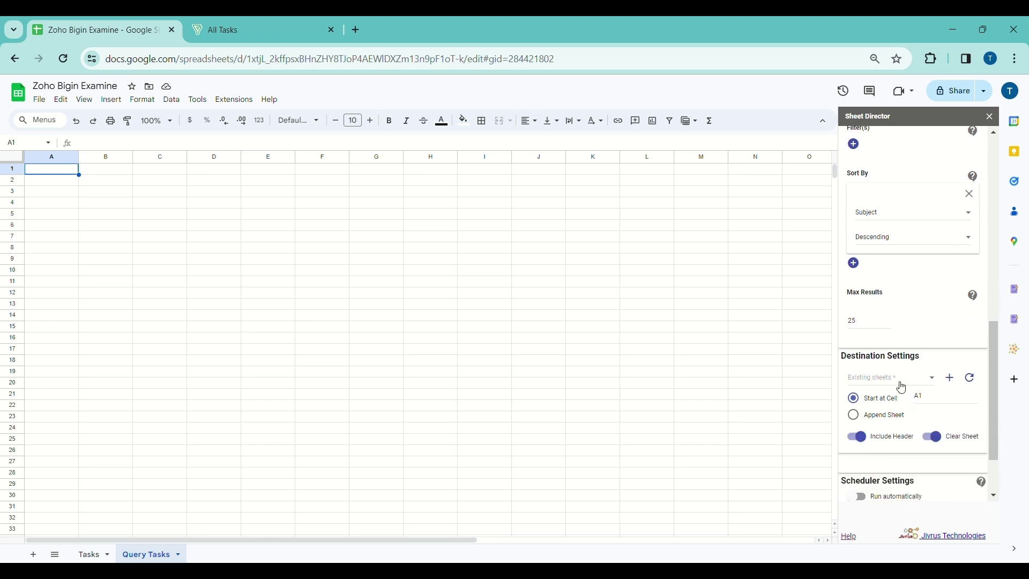
left_click(902, 386)
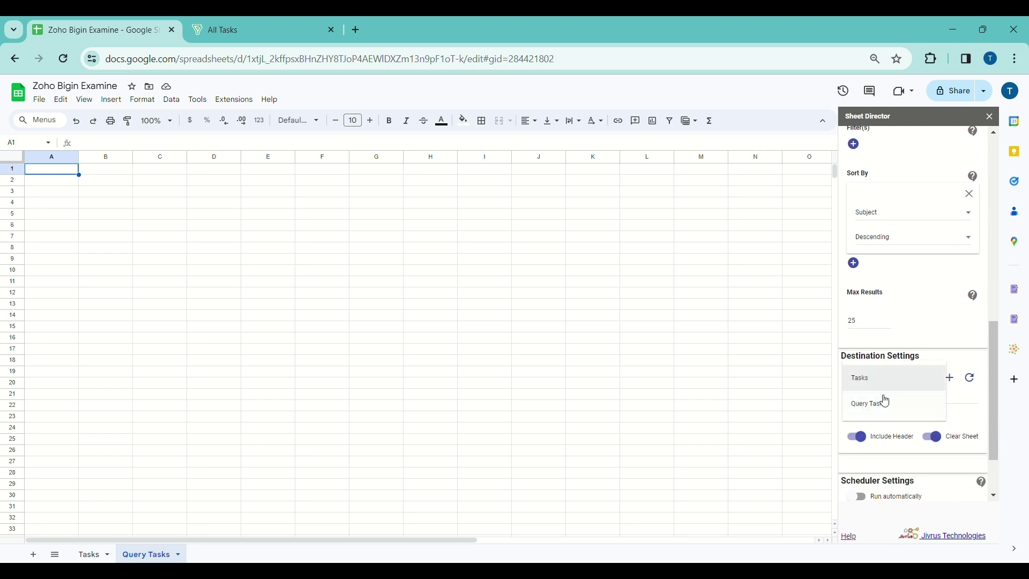
left_click(869, 411)
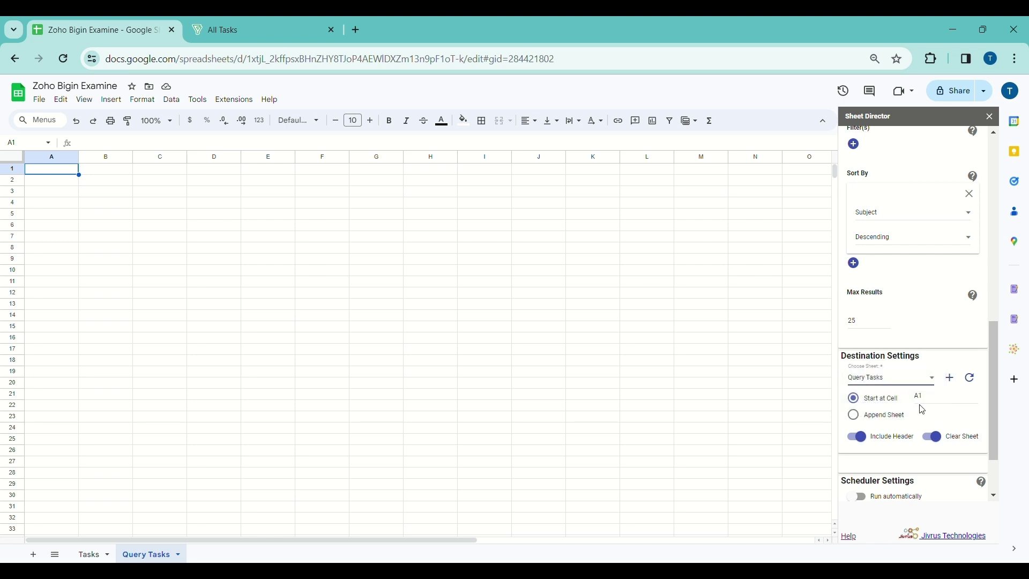
left_click(957, 384)
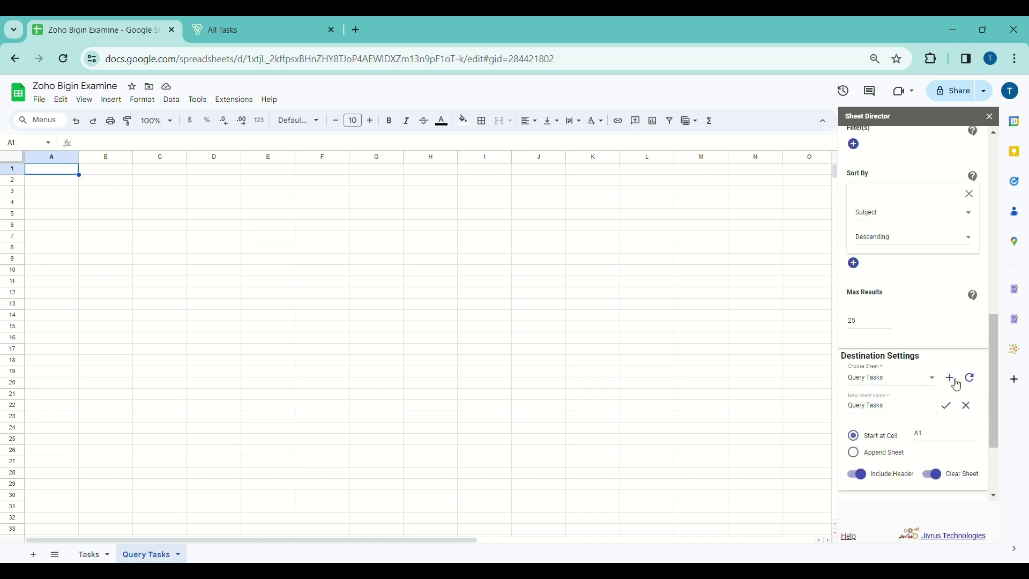
left_click(970, 409)
Execute the query to pull the Zoho Bigin tasks into the Query Tasks sheet and look over the imported columns
scroll(971, 411, "down", 1)
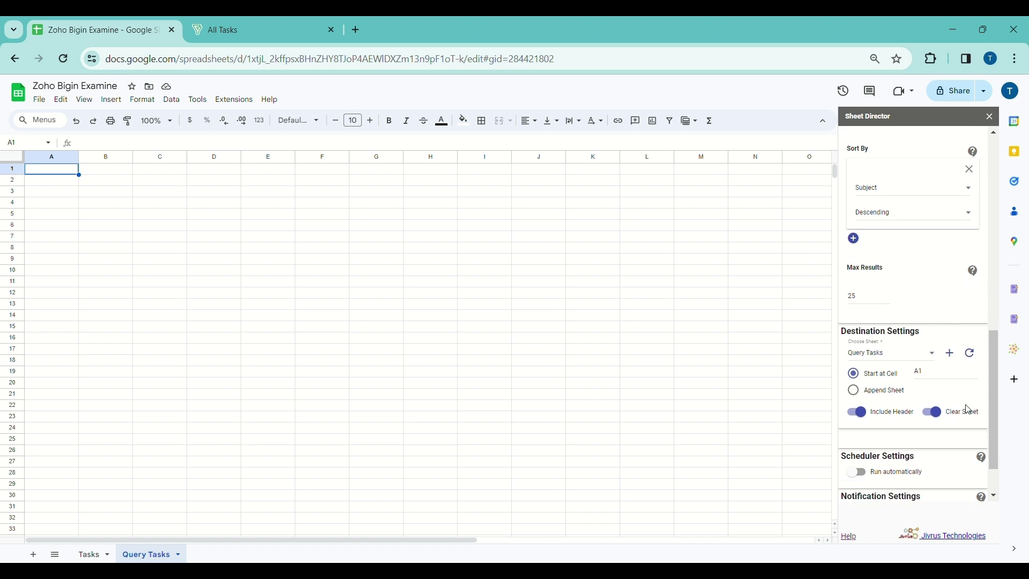
scroll(969, 409, "down", 2)
scroll(969, 410, "down", 1)
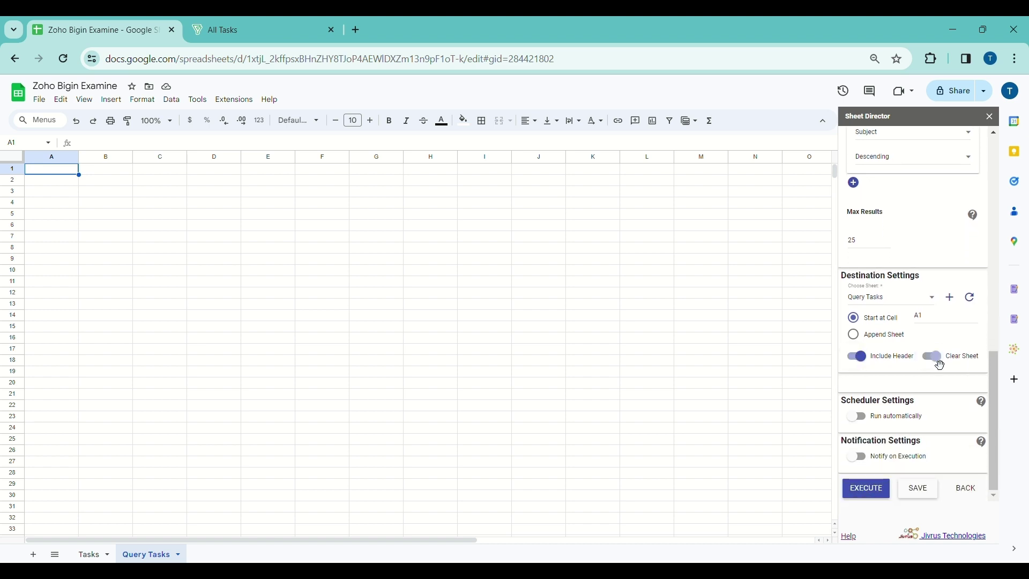
left_click(868, 487)
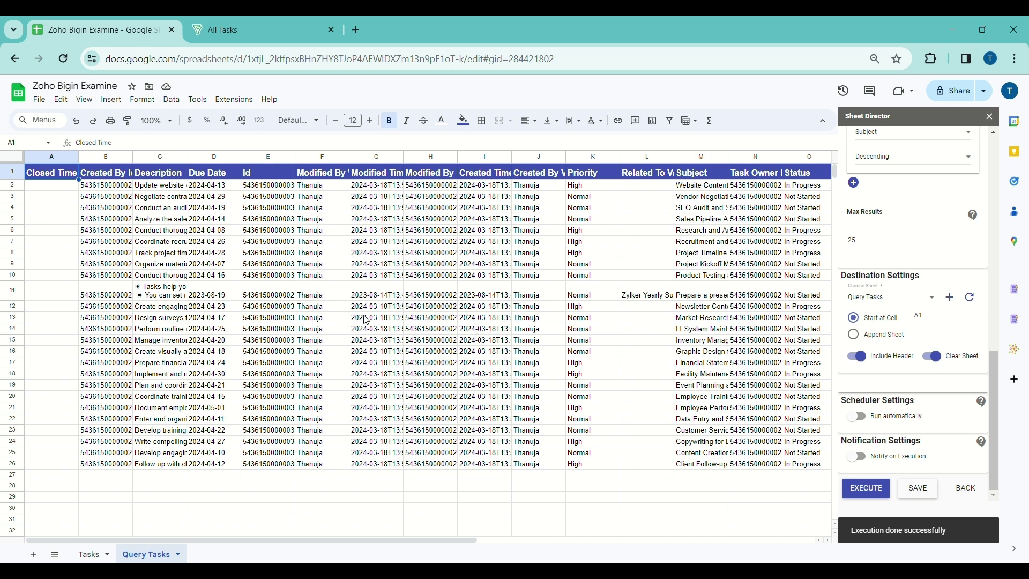
scroll(367, 315, "right", 6)
scroll(368, 315, "left", 6)
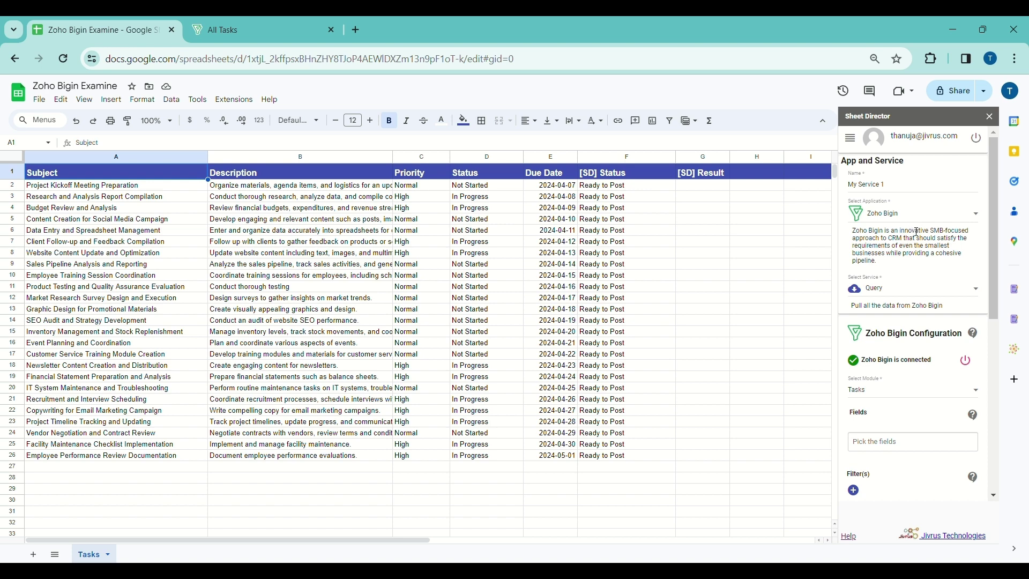
Name the new service "Zoho Bigin Post Service"
left_click(901, 188)
key("ctrl+a")
type("Zoho Bigin Post Service")
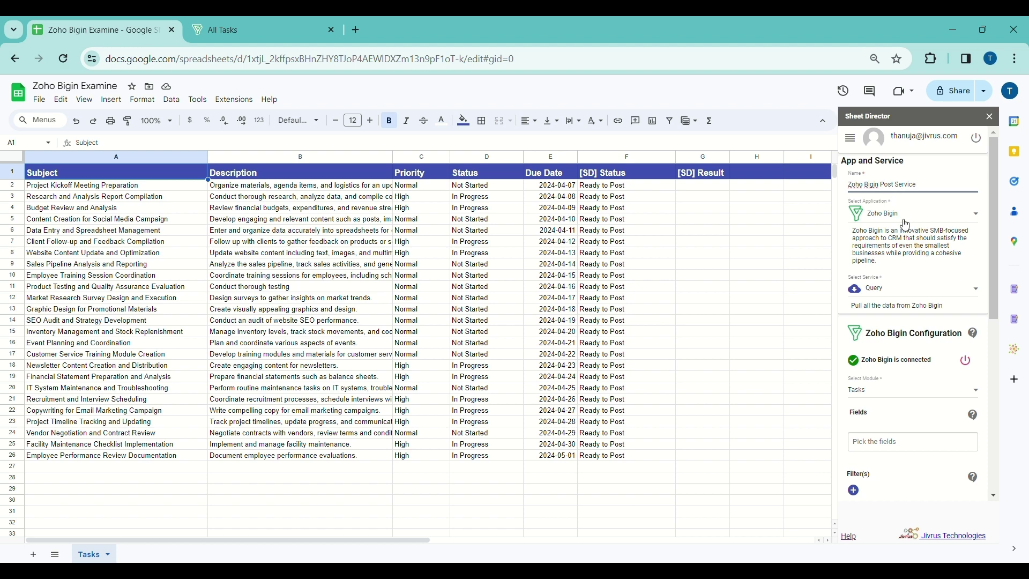
Set the service type to Post and choose the Tasks sheet as the data source
left_click(905, 291)
left_click(897, 314)
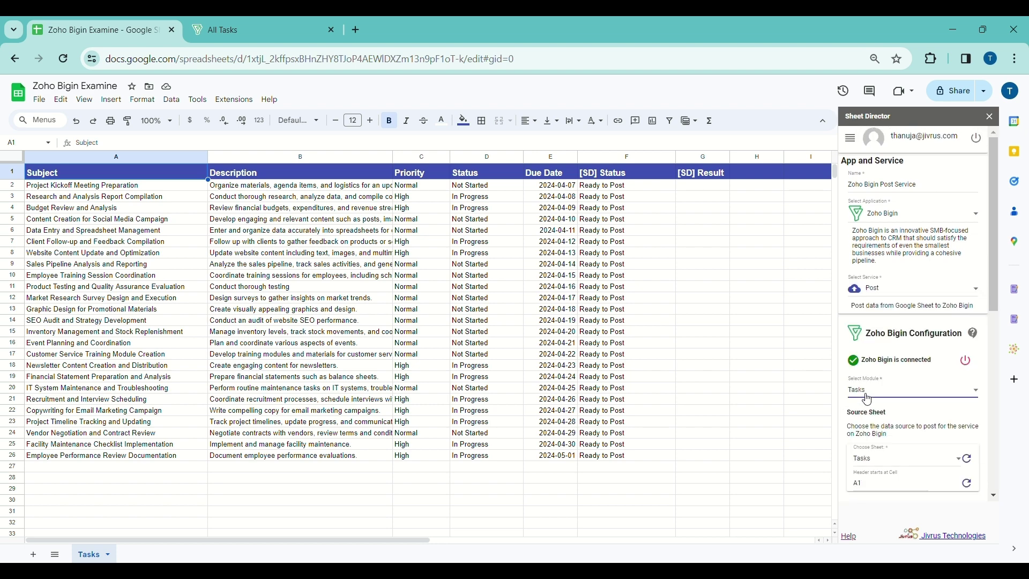
scroll(871, 408, "down", 3)
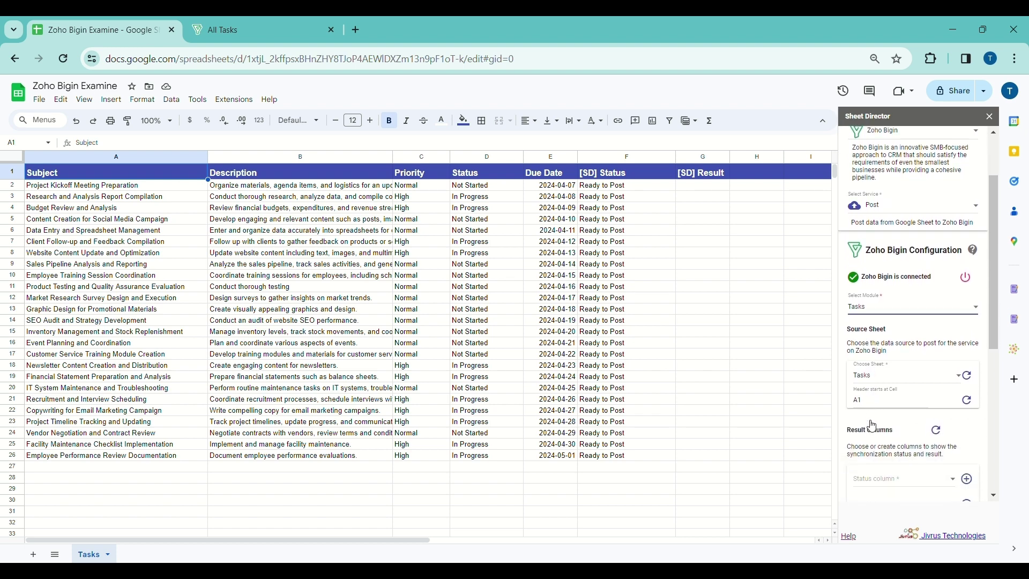
left_click(880, 382)
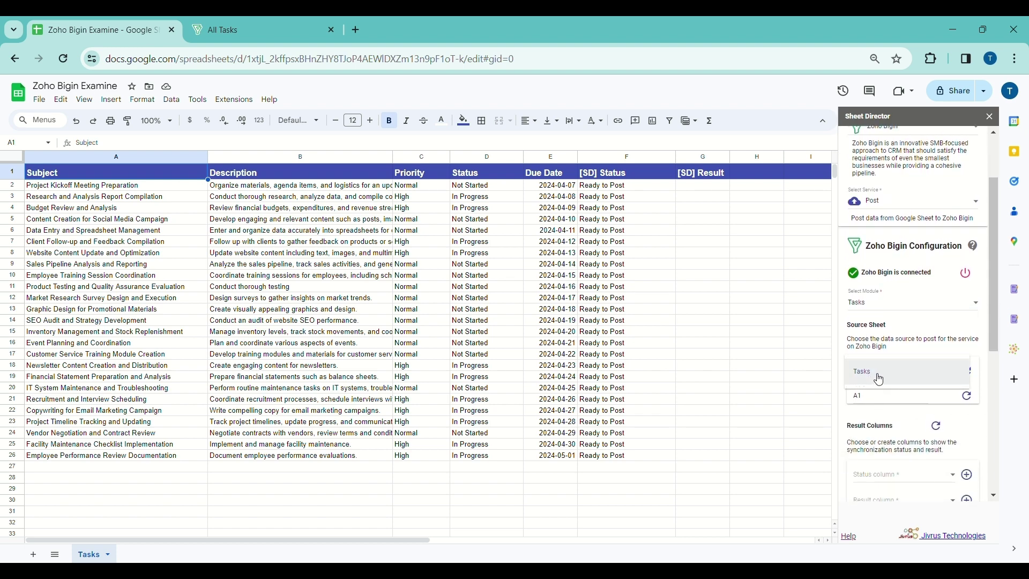
left_click(879, 379)
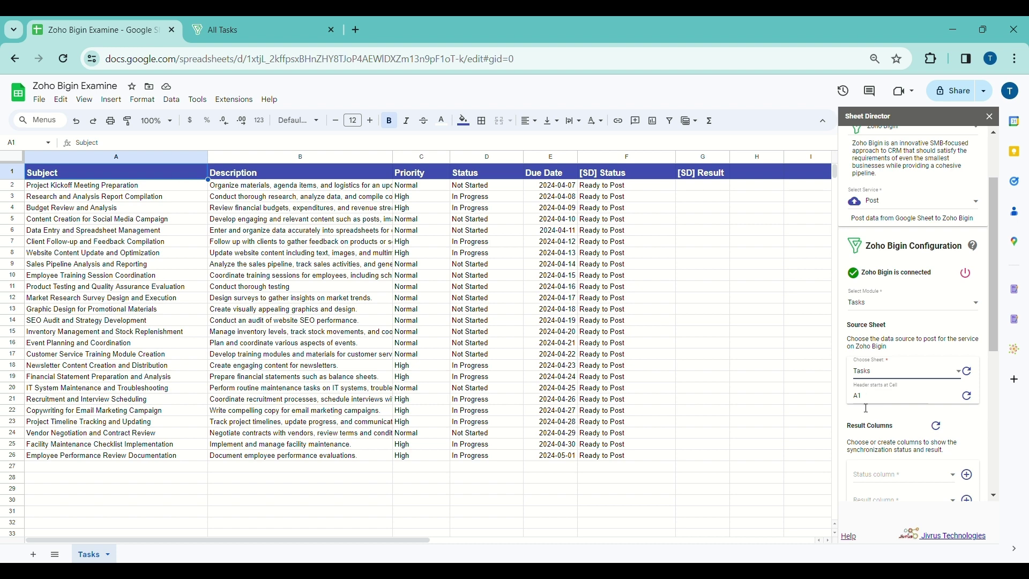
Accept the intelligent mapping of matching sheet headers to Zoho Bigin fields and review the mapped pairs
scroll(867, 409, "down", 5)
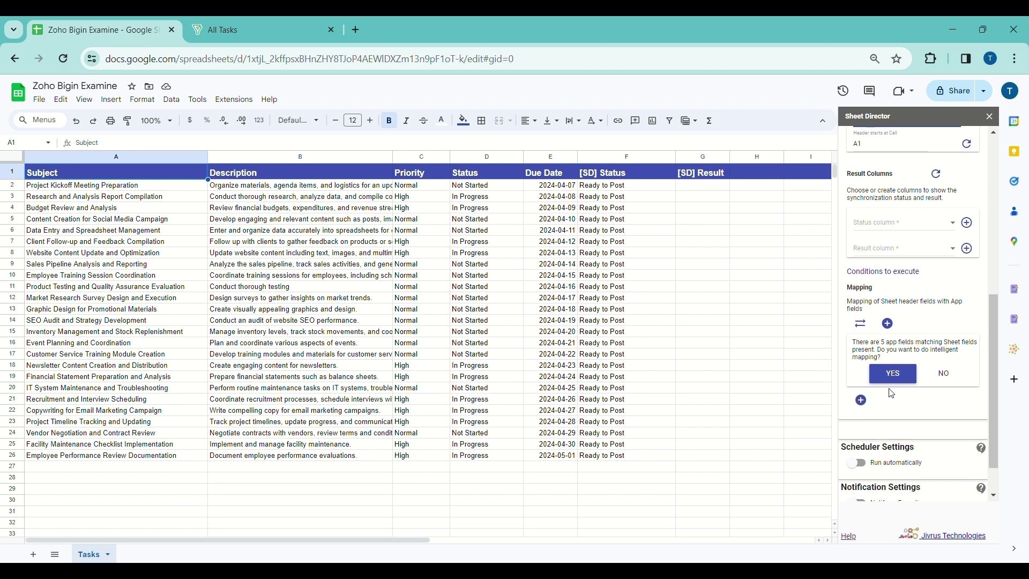
left_click(904, 378)
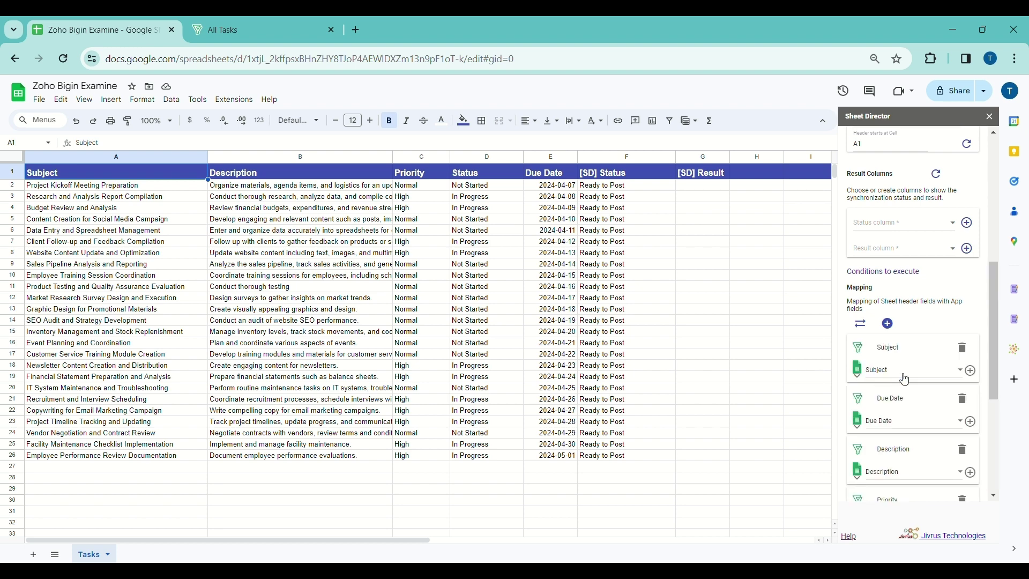
scroll(905, 380, "down", 2)
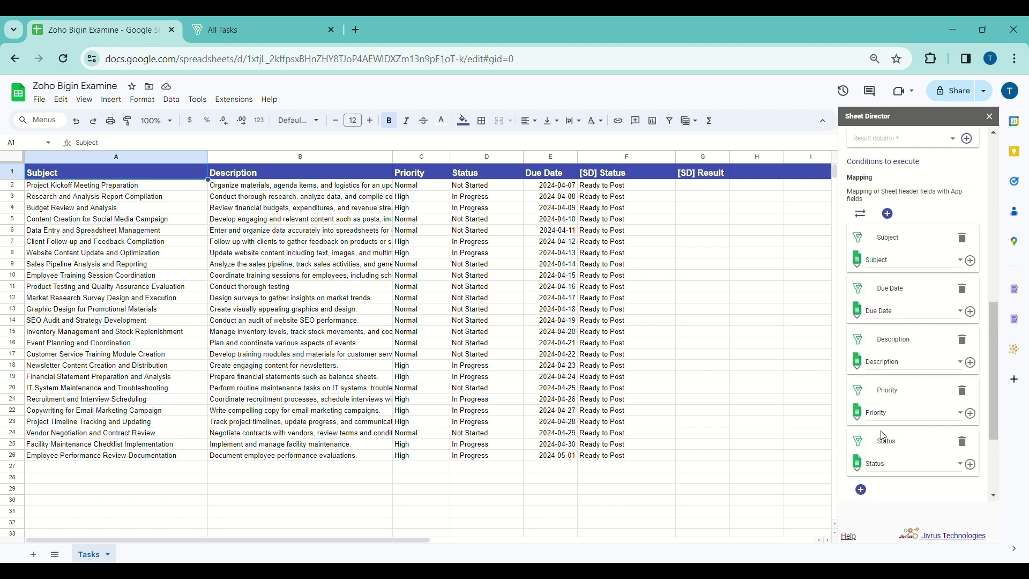
Assign [SD] Status as the status column and [SD] Result as the result column
scroll(887, 435, "up", 3)
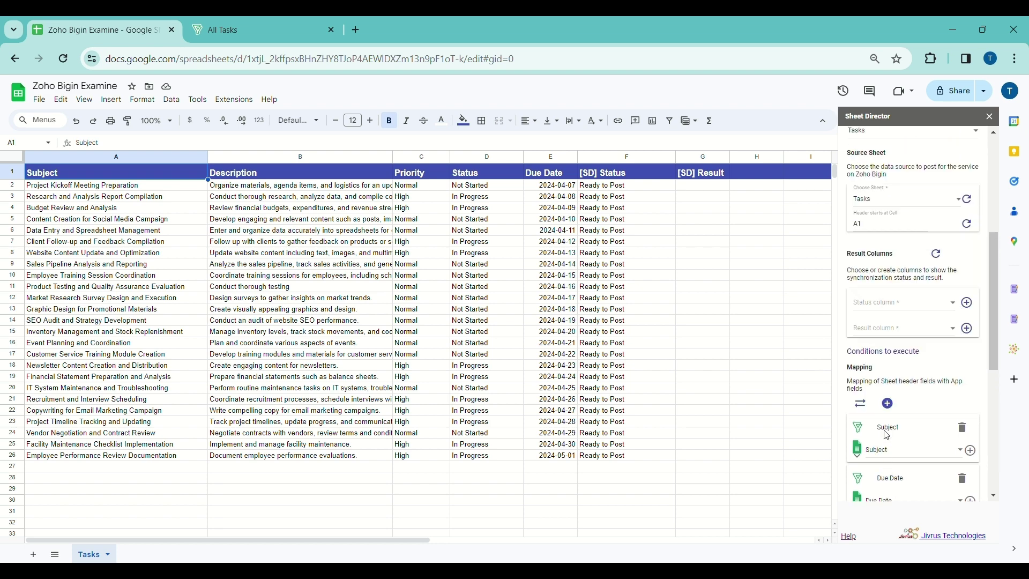
left_click(891, 314)
left_click(879, 226)
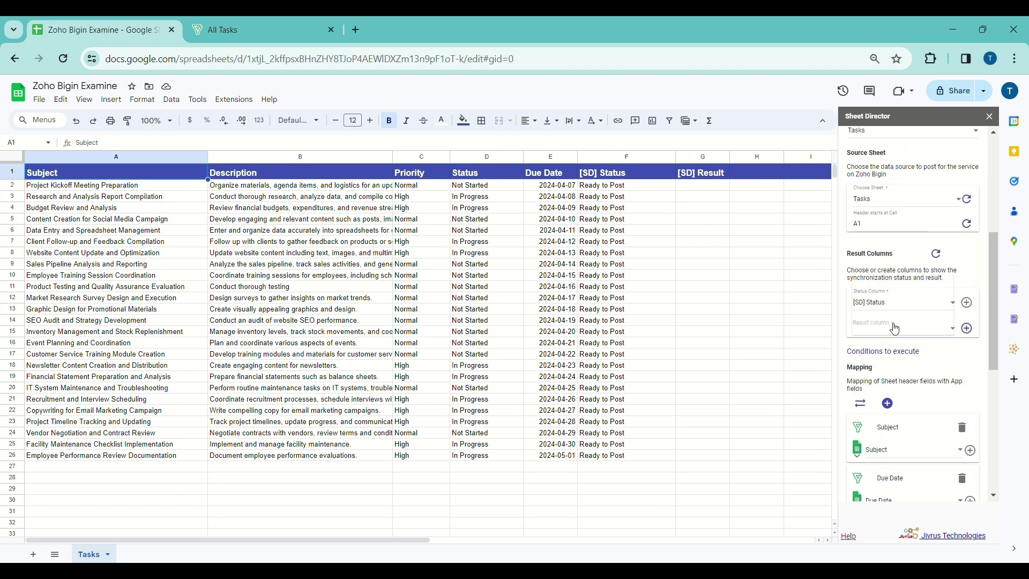
left_click(891, 322)
left_click(888, 285)
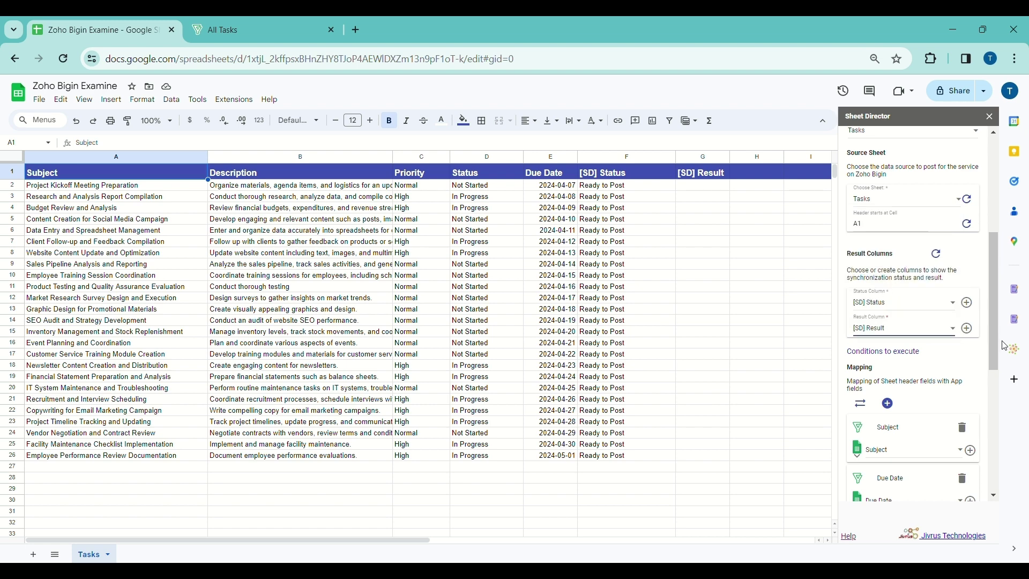
scroll(977, 332, "down", 1)
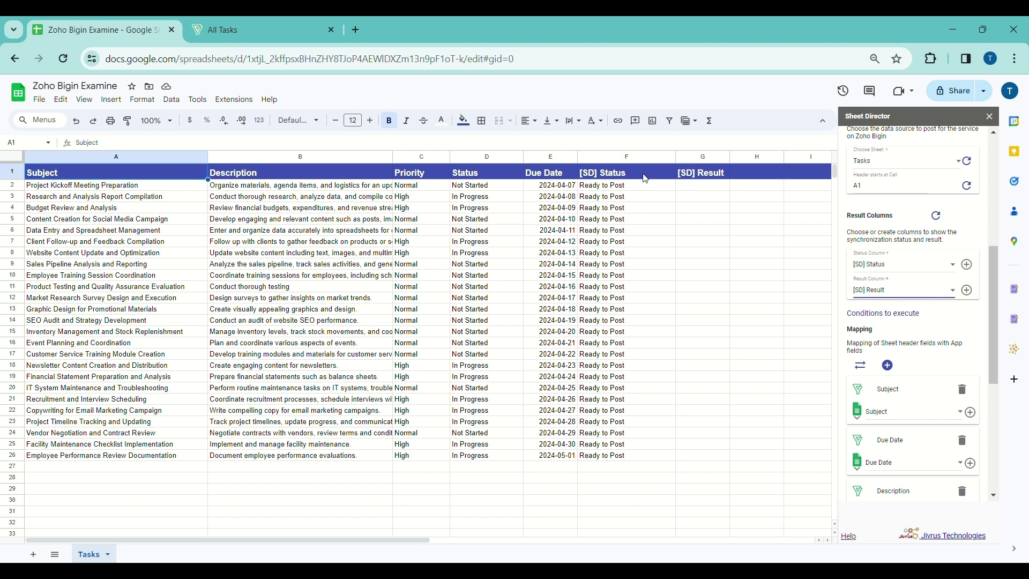
left_click(718, 174)
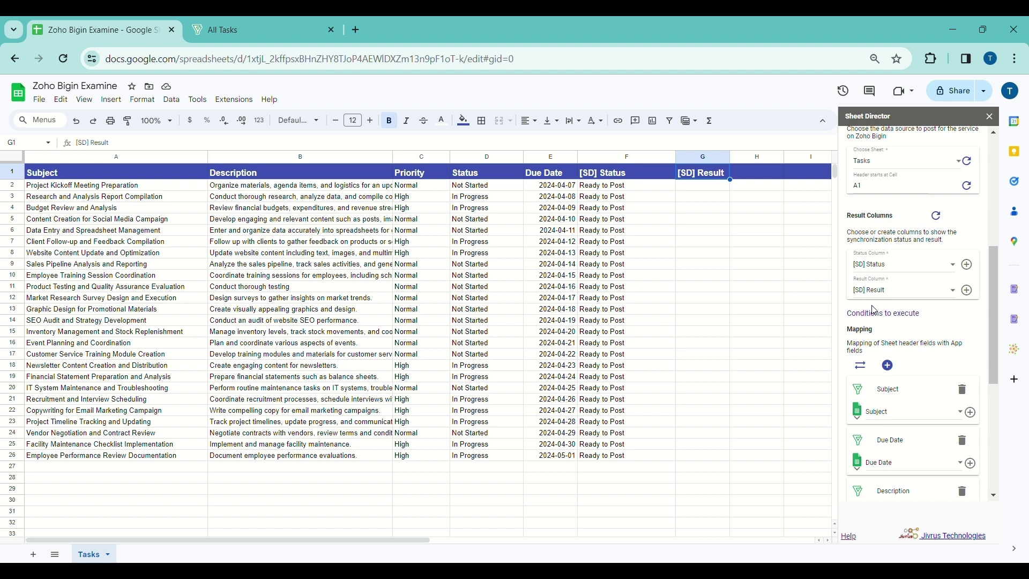
Choose the sheet's Status column for the Zoho Bigin Status field in the mapping
scroll(874, 309, "down", 5)
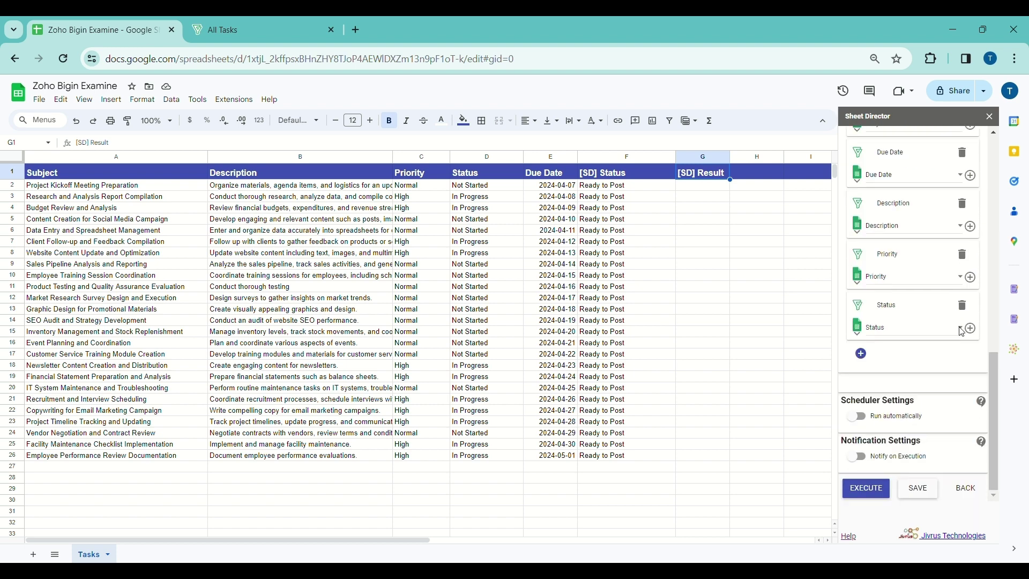
left_click(890, 329)
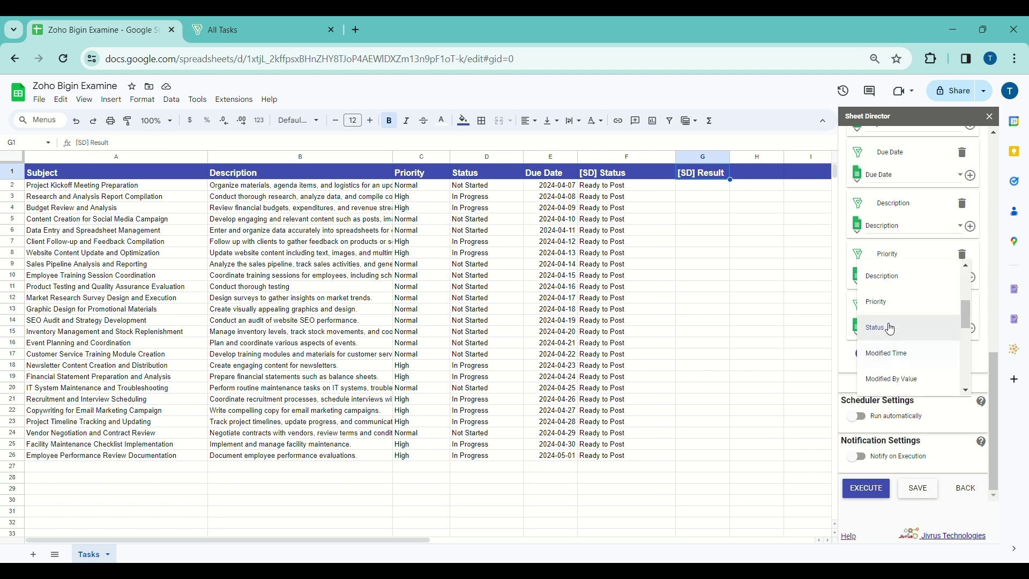
left_click(894, 334)
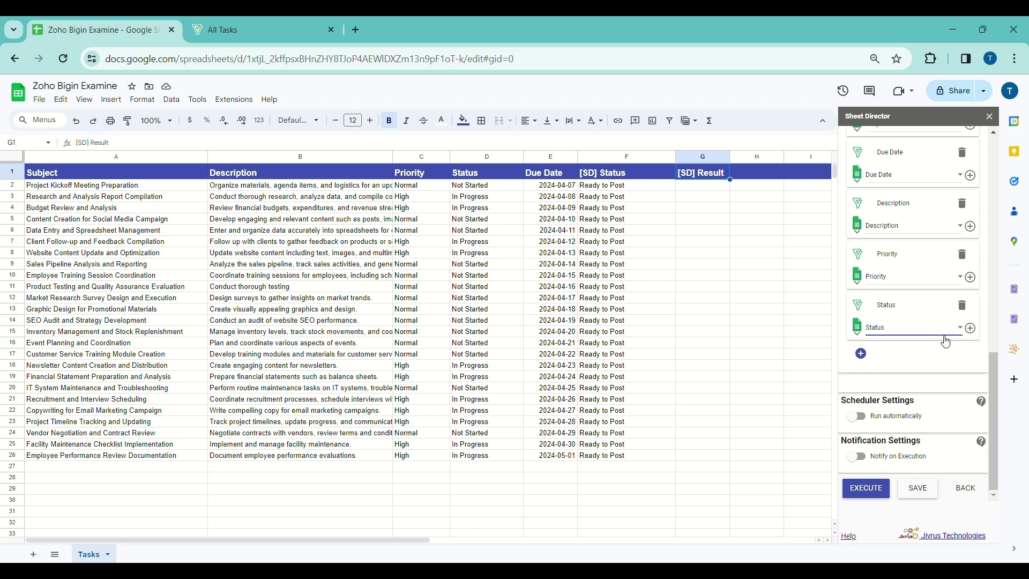
Execute the post service and post the ready task records from the sheet to Zoho Bigin
left_click(869, 487)
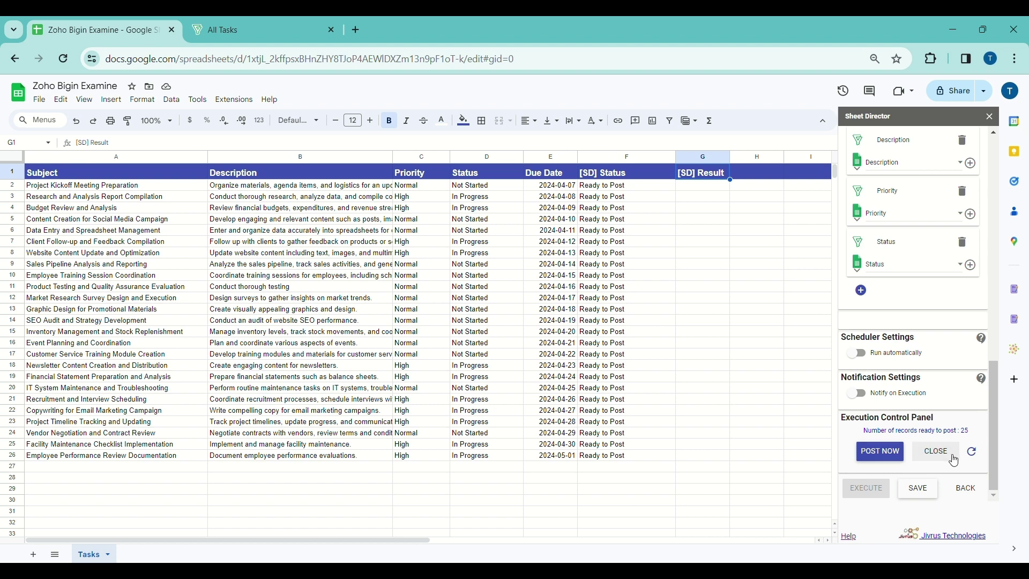
left_click(887, 455)
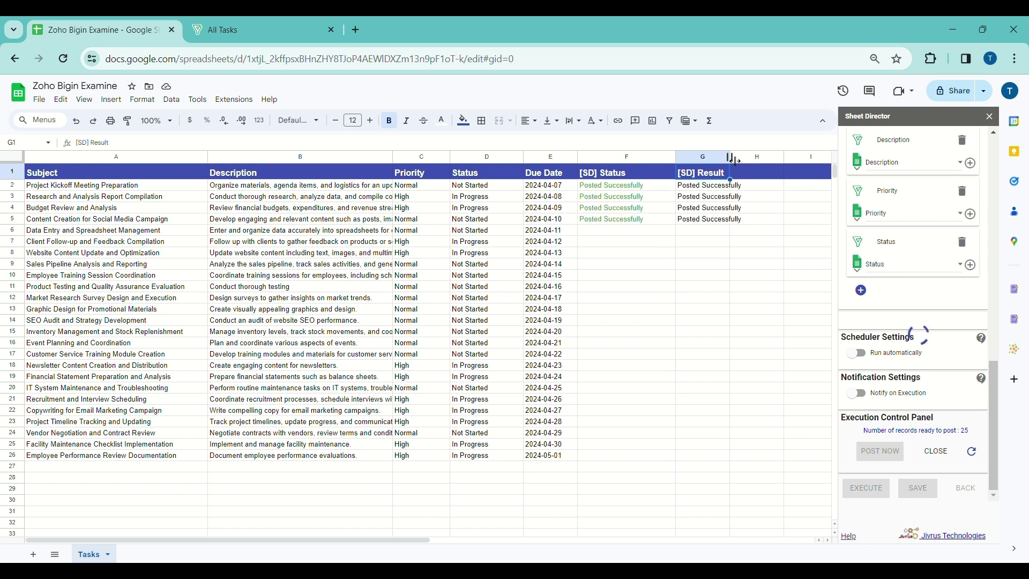
left_click(605, 467)
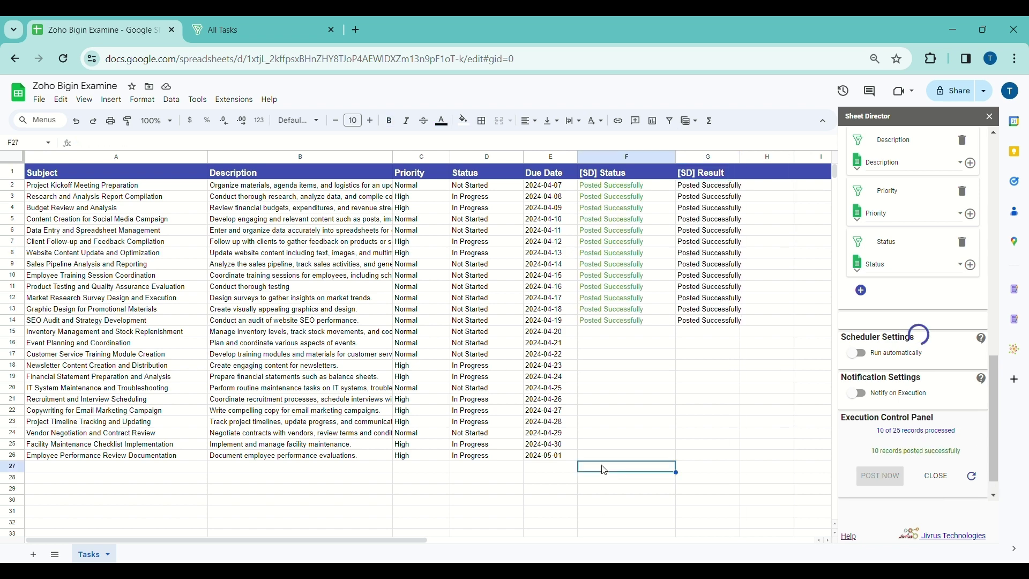
Reload the All Tasks list in Zoho Bigin and find the sheet's first task, "Project Kickoff Meeting Preparation", on the page
left_click(244, 30)
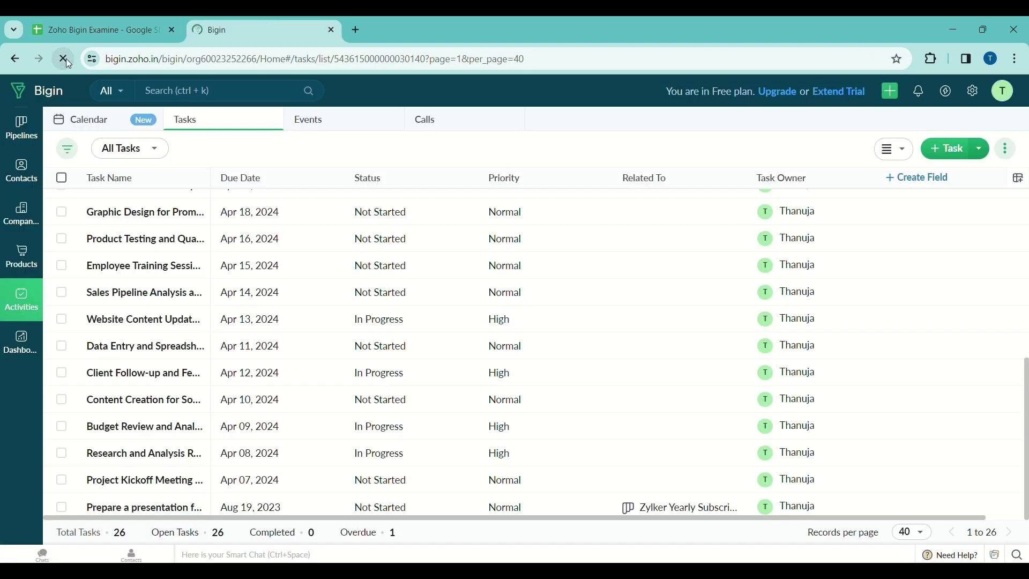
left_click(65, 59)
left_click(85, 32)
left_click(108, 185)
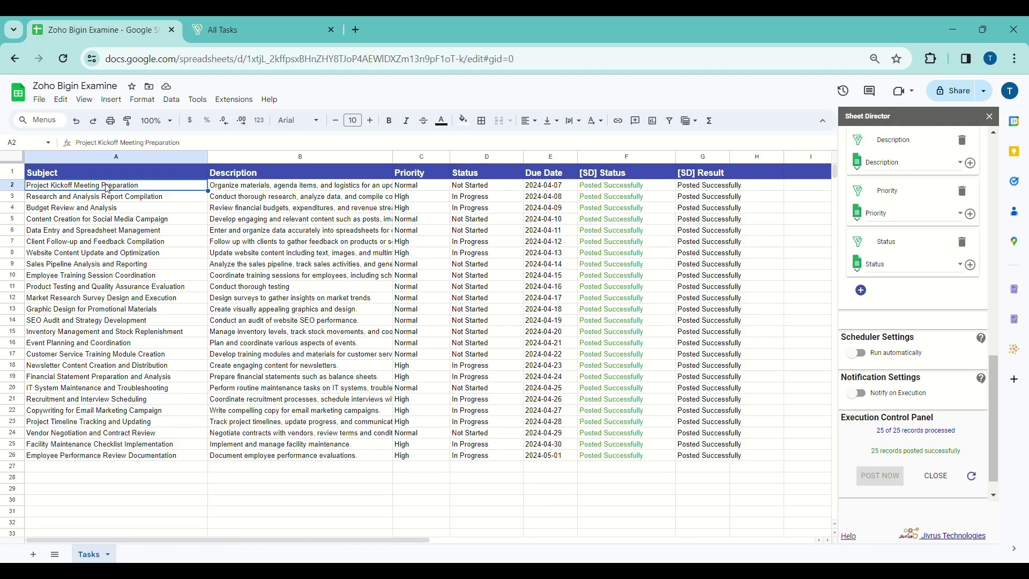
left_click(245, 30)
key("ctrl+f")
type("Project Kickoff Meeting Preparation")
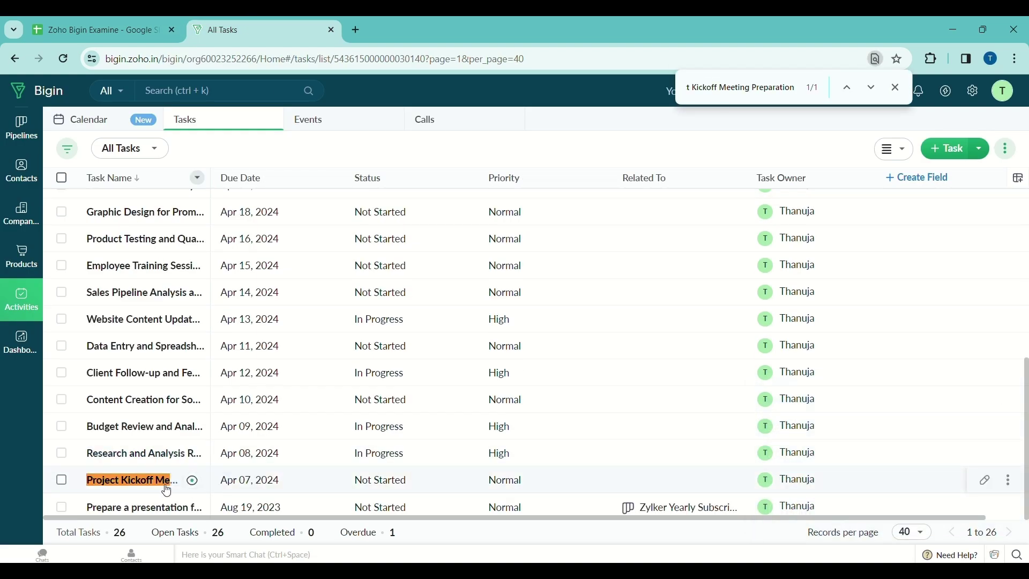
Take the second subject from the sheet, "Research and Analysis Report Compilation", and find it in the Zoho Bigin task list
left_click(122, 26)
left_click(139, 199)
left_click(252, 30)
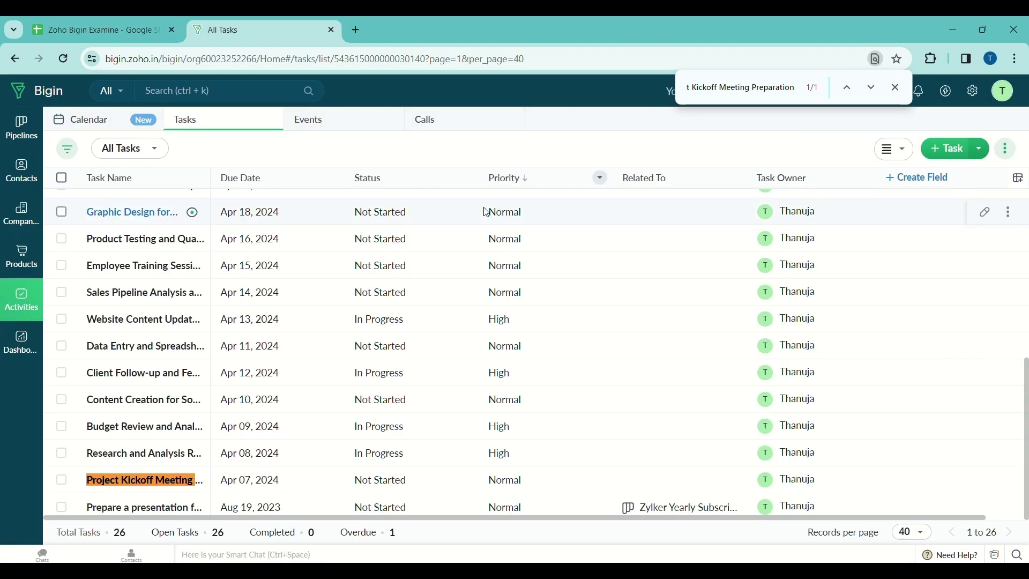
key("ctrl+f")
type("Research and Analysis Report Compilation")
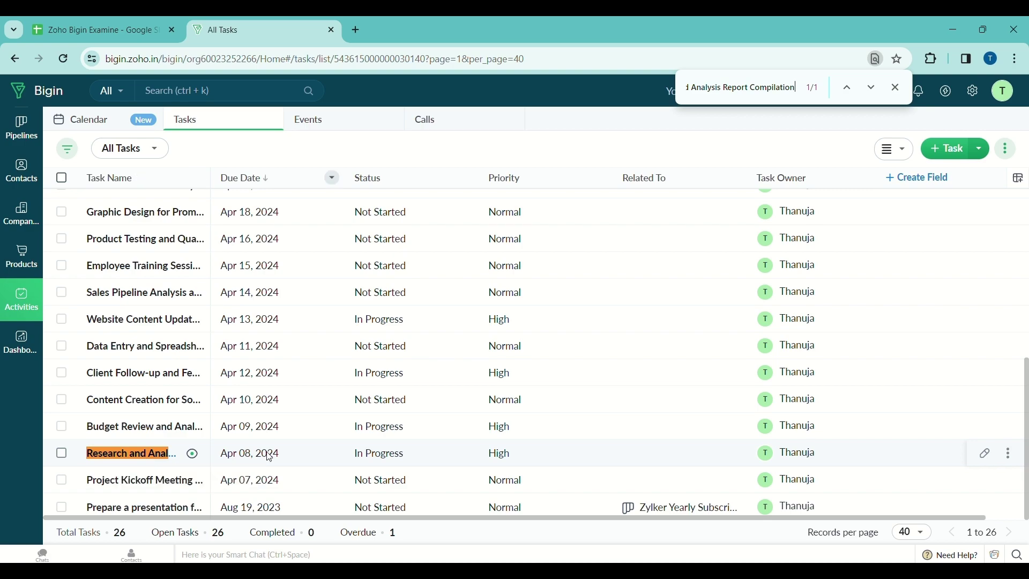
Return to the spreadsheet and check the priority, status and due date of the "Research and Analysis Report Compilation" row
left_click(138, 22)
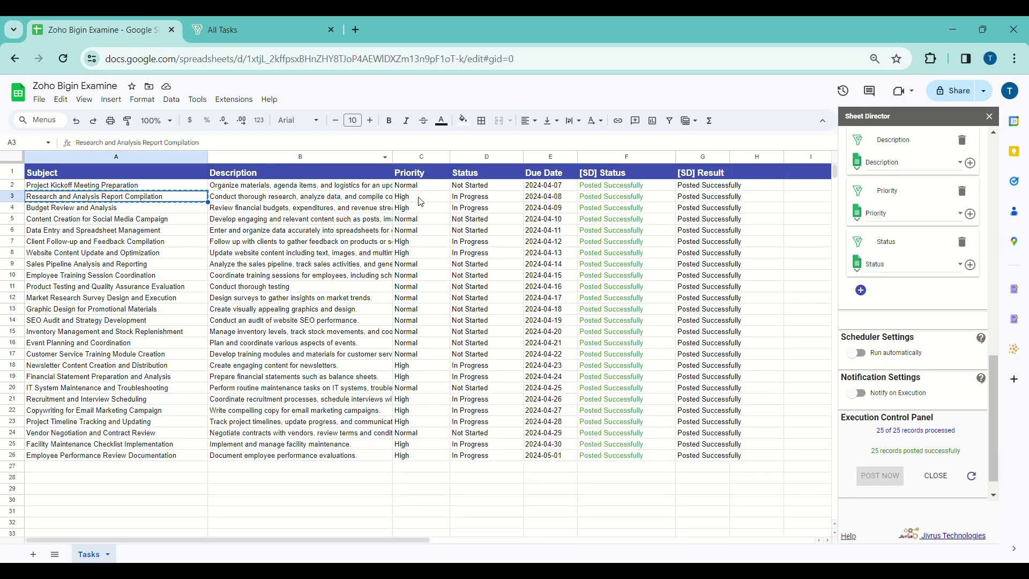
key("Right")
key("Right")
key("Right")
left_click(568, 200)
Copy the subject "Budget Review and Analysis" from the sheet and find it in the Zoho Bigin task list
left_click(86, 207)
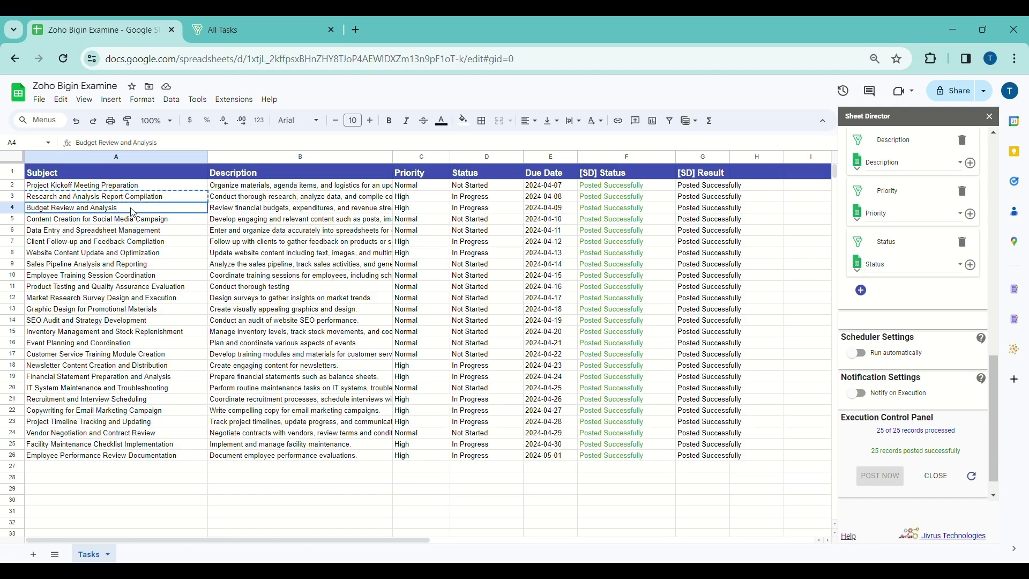
key("ctrl+c")
left_click(231, 30)
key("ctrl+f")
key("ctrl+v")
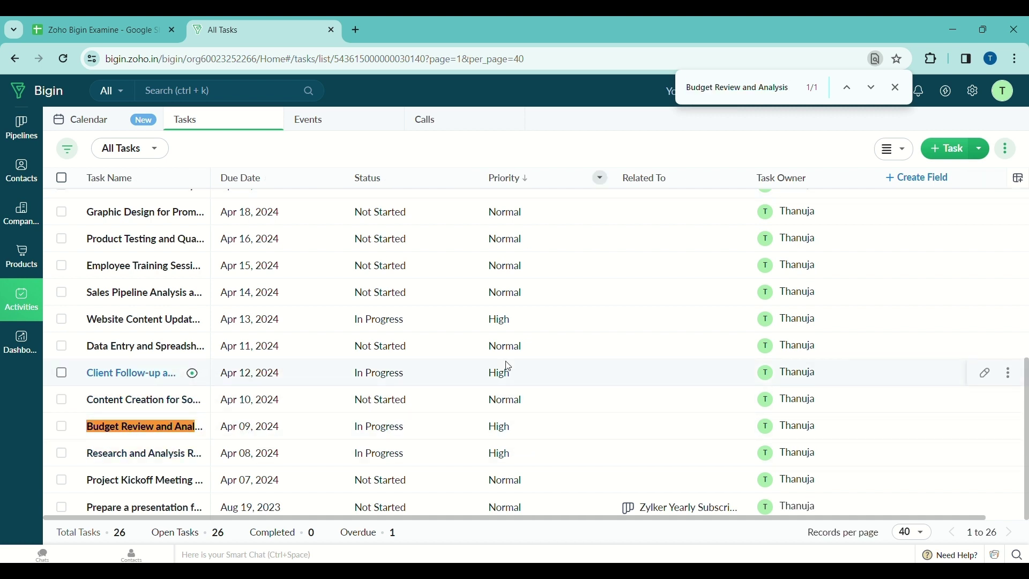
Switch back to the Zoho Bigin Examine spreadsheet and name the new service "Zoho Bigin Sync"
left_click(107, 30)
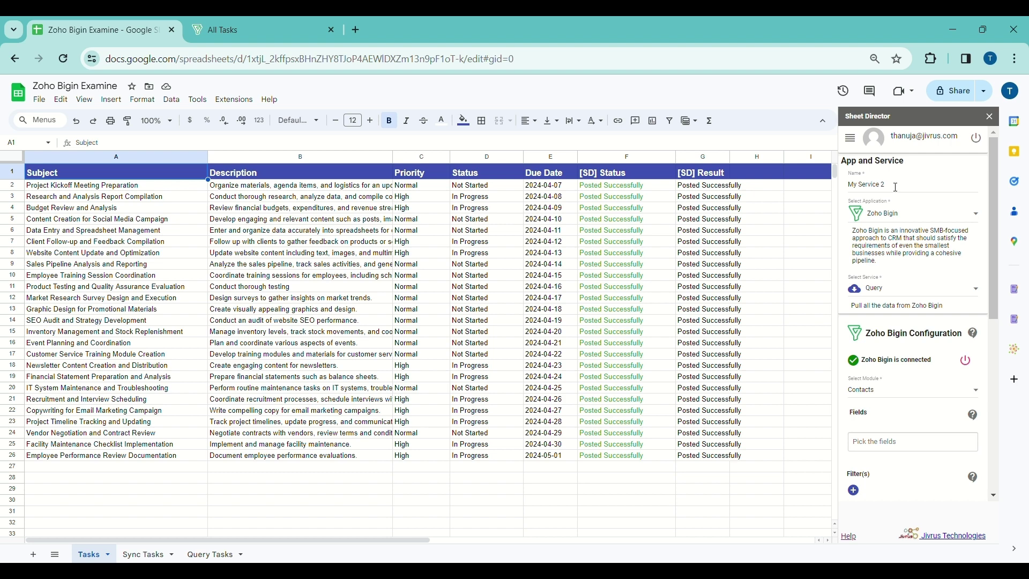
left_click(896, 187)
key("ctrl+a")
type("Zoho Bigin Sync")
left_click(900, 202)
Set the service type to Synchronize and select Tasks as the Zoho Bigin module
left_click(894, 289)
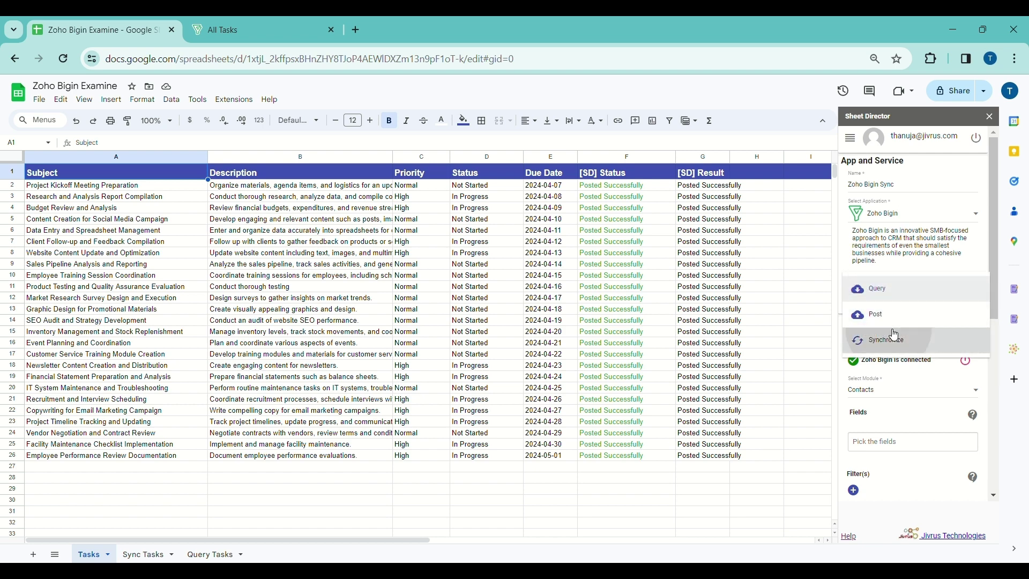
left_click(891, 334)
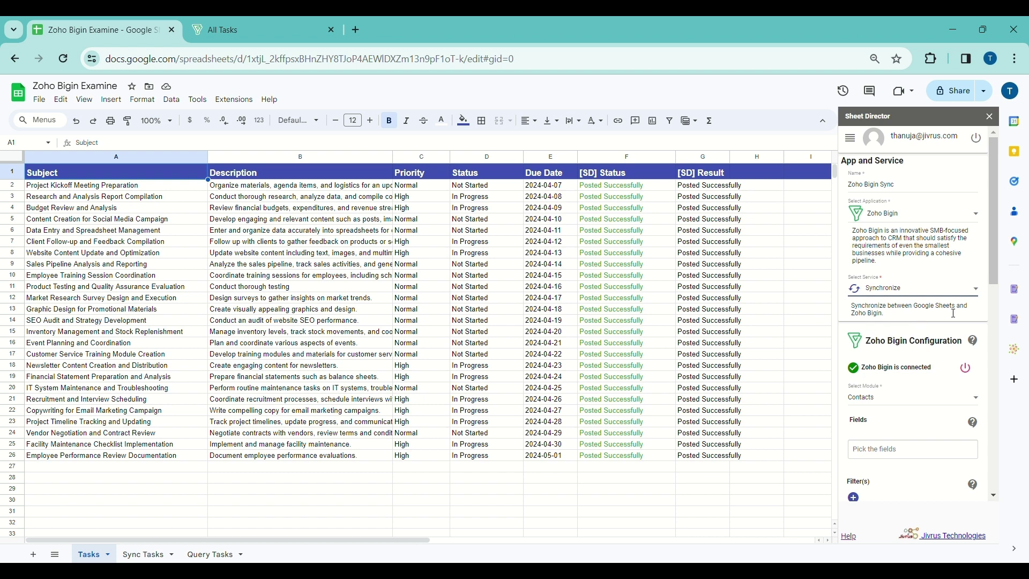
scroll(879, 324, "down", 1)
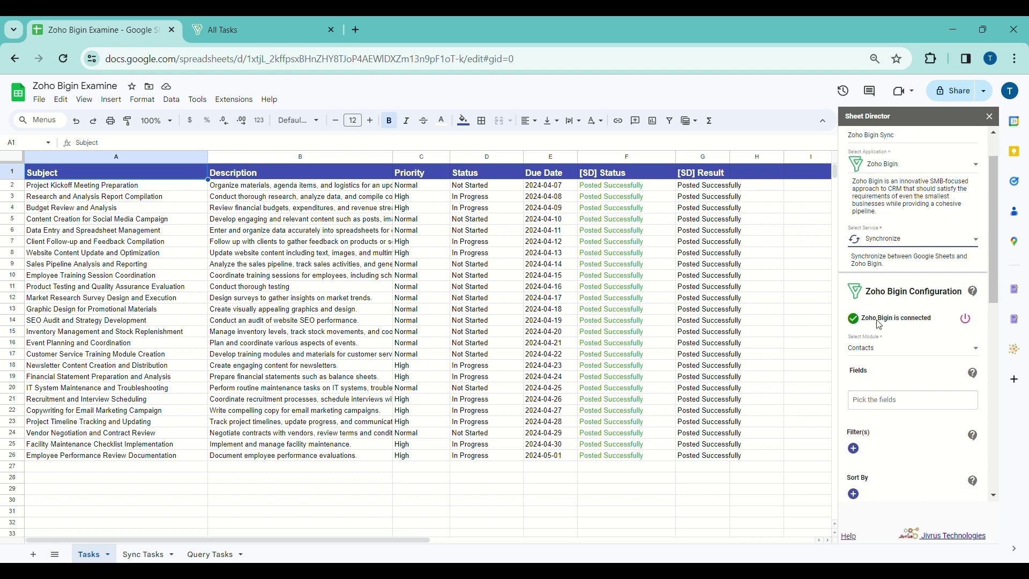
left_click(876, 351)
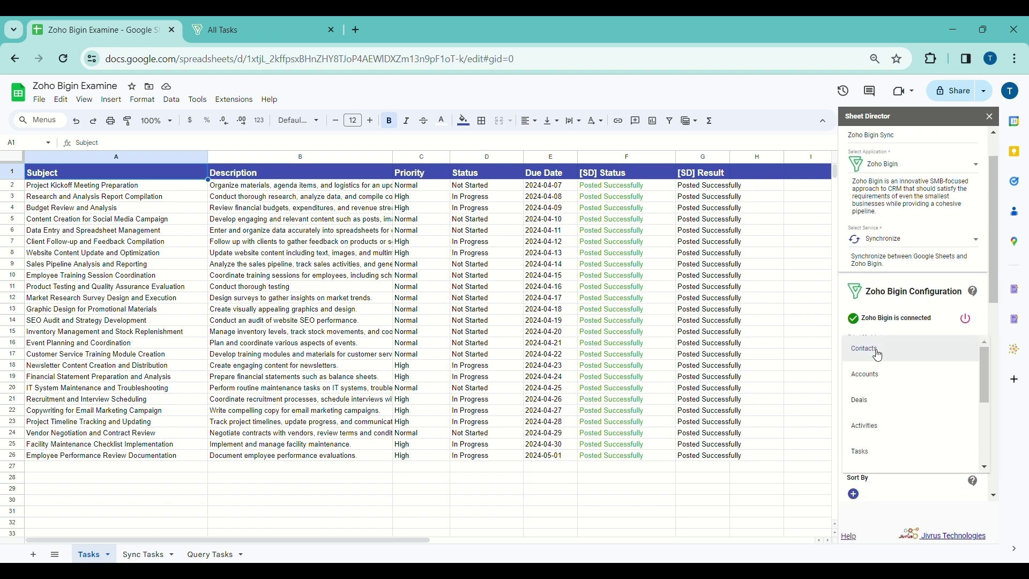
left_click(876, 451)
Pick the fields Id, Subject, Task Owner Value and Created By Value for the Tasks module
scroll(879, 456, "down", 1)
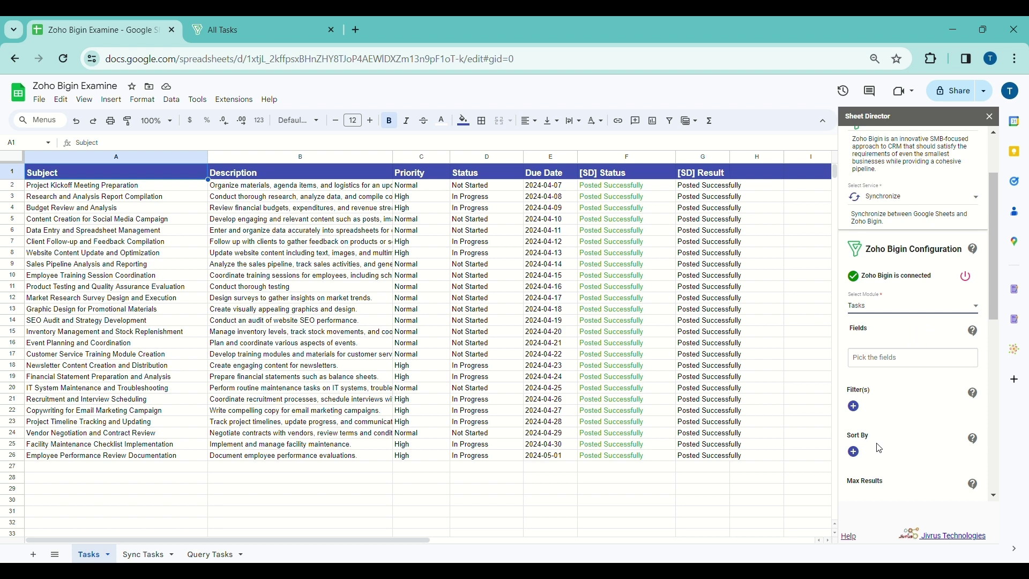
left_click(890, 364)
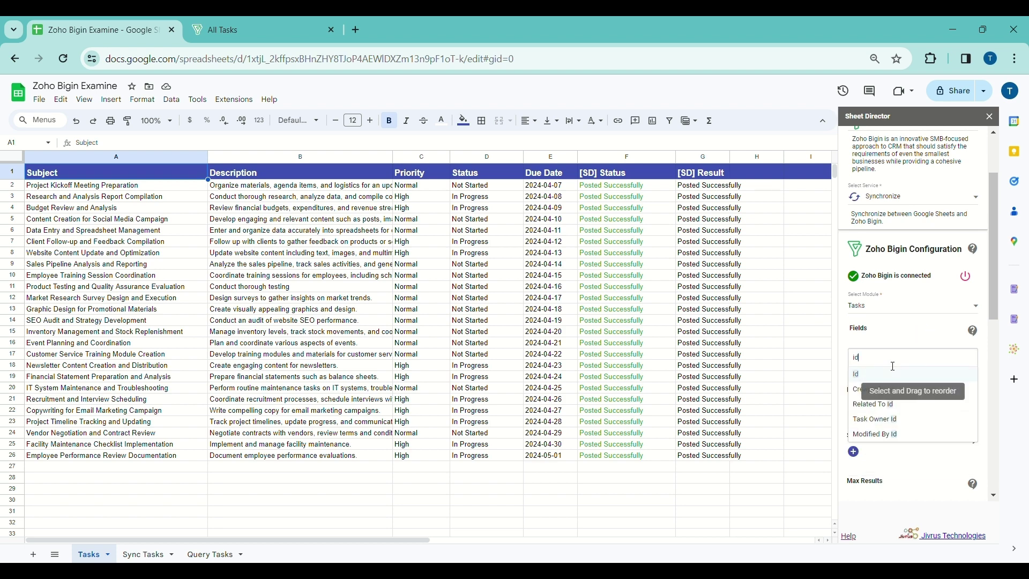
left_click(889, 376)
type("s")
key("Return")
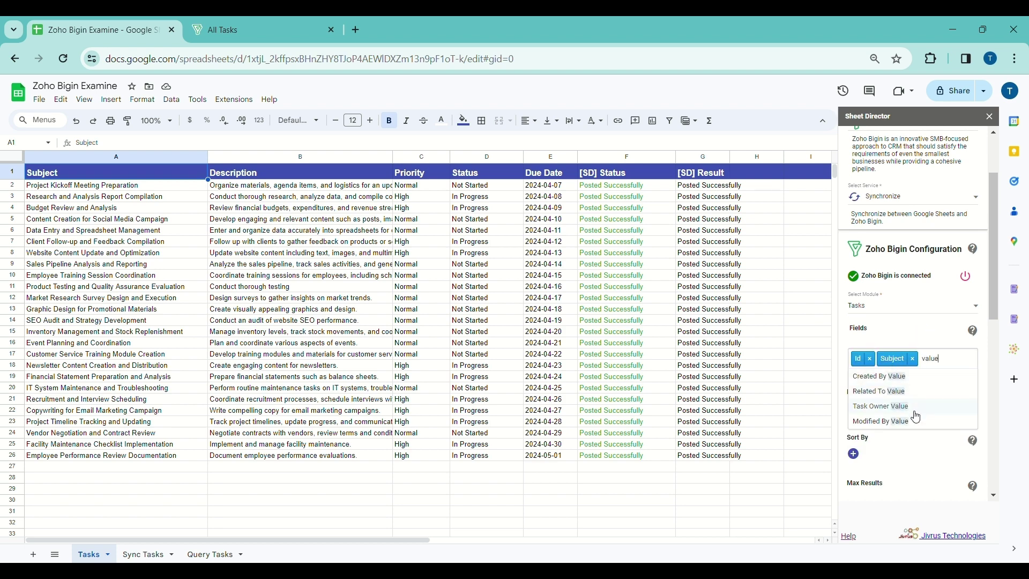
left_click(916, 417)
left_click(916, 417)
Add Description, Due Date, Modified By Value, Priority, Status and Related To Value to the picked fields
scroll(911, 429, "down", 1)
left_click(906, 445)
left_click(906, 444)
scroll(906, 386, "down", 3)
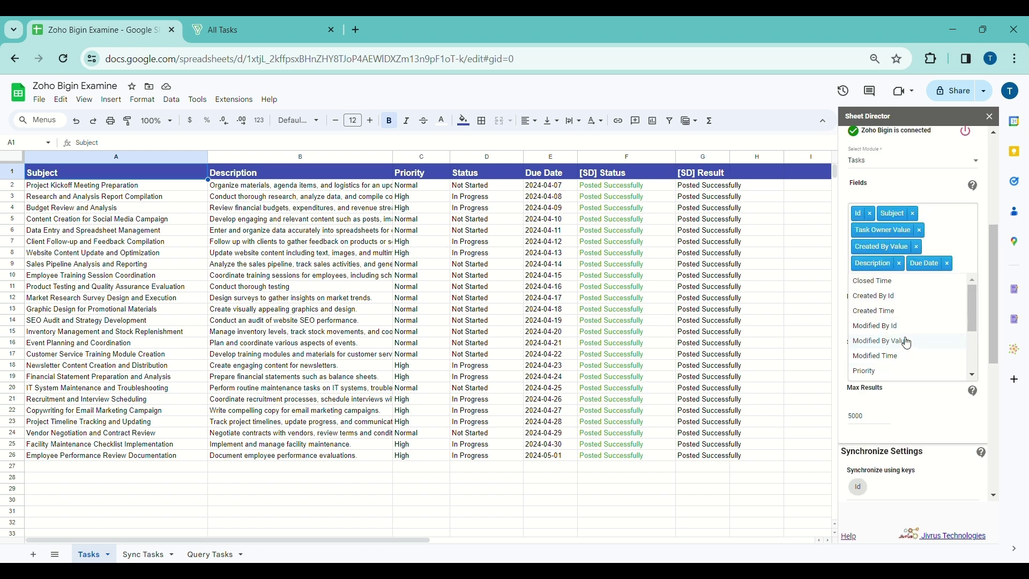
left_click(907, 342)
scroll(909, 345, "down", 2)
left_click(879, 299)
left_click(884, 384)
left_click(888, 383)
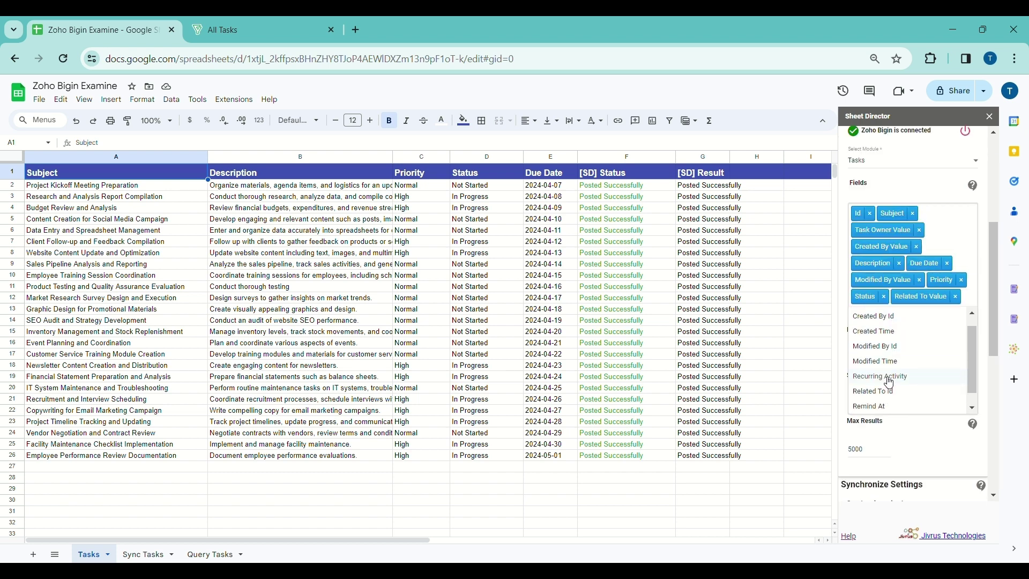
left_click(940, 434)
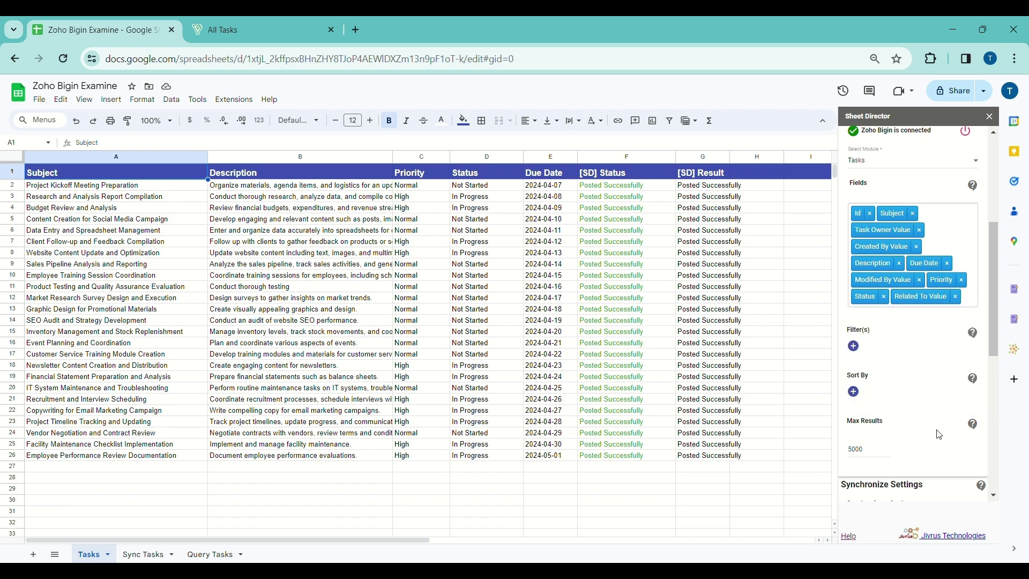
left_click(854, 342)
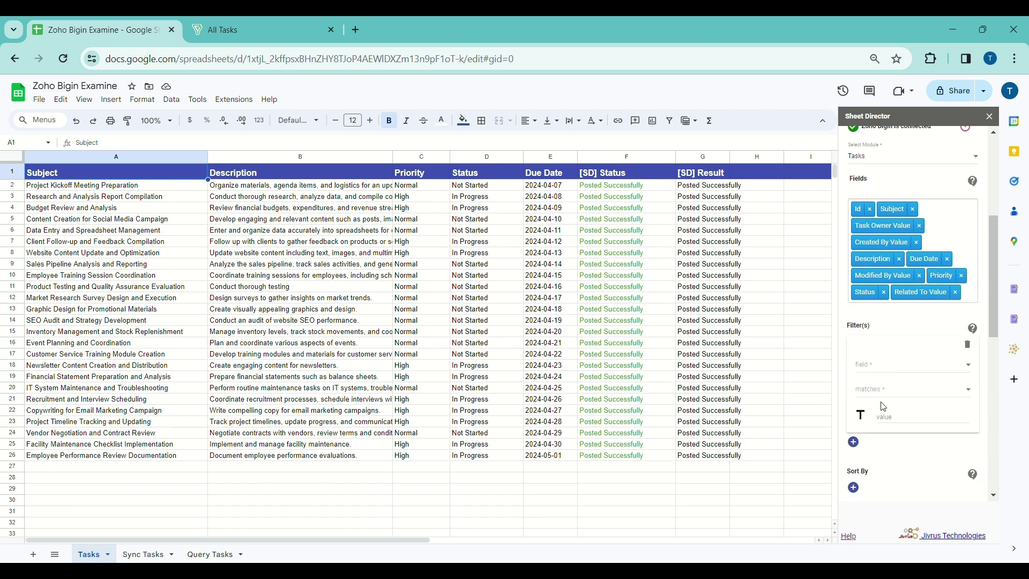
left_click(970, 345)
left_click(855, 387)
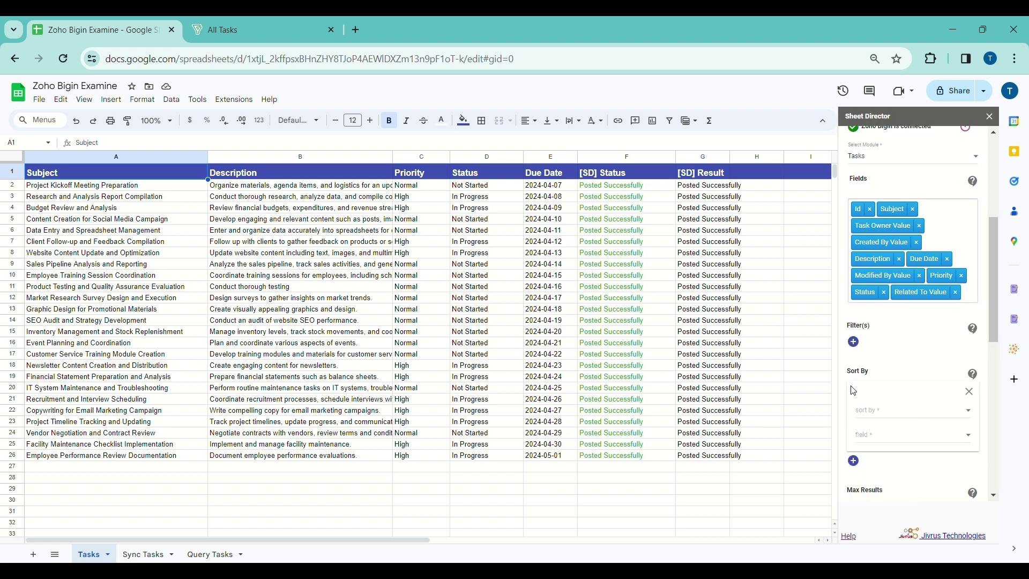
left_click(970, 392)
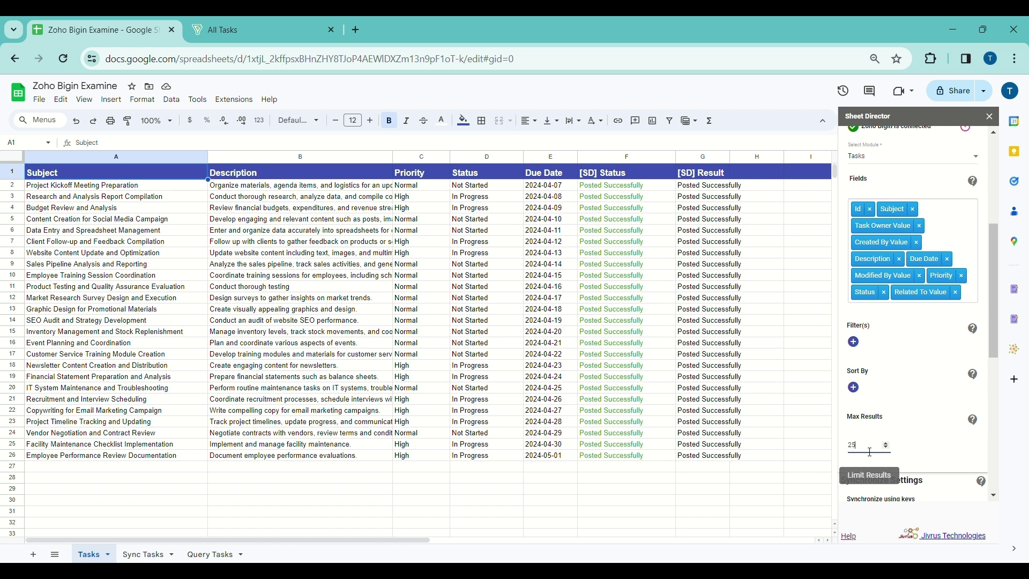
Limit the maximum results to 25 and check the key used for matching sheet rows against the picked fields
left_click(920, 441)
scroll(921, 441, "down", 3)
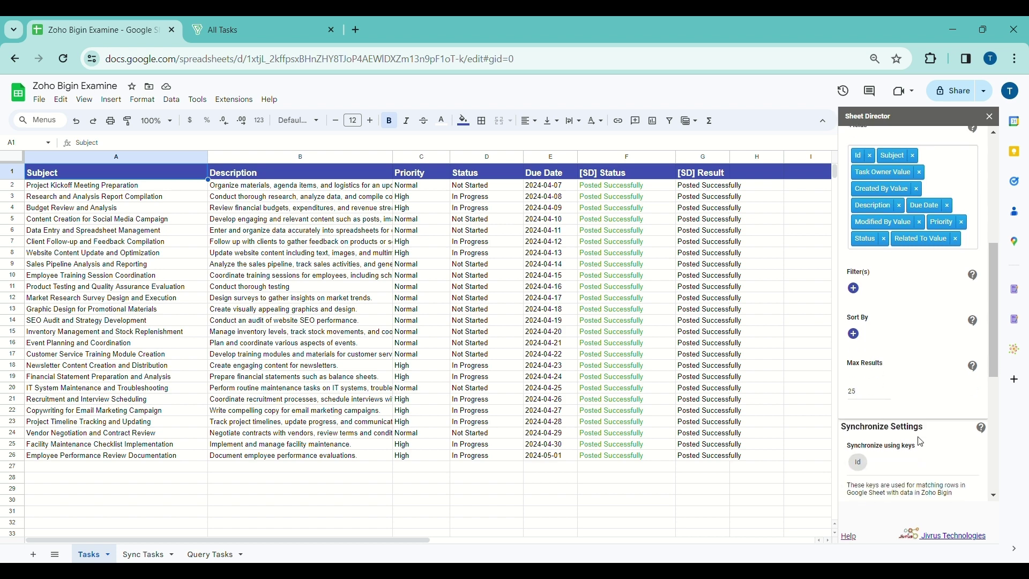
scroll(920, 441, "down", 1)
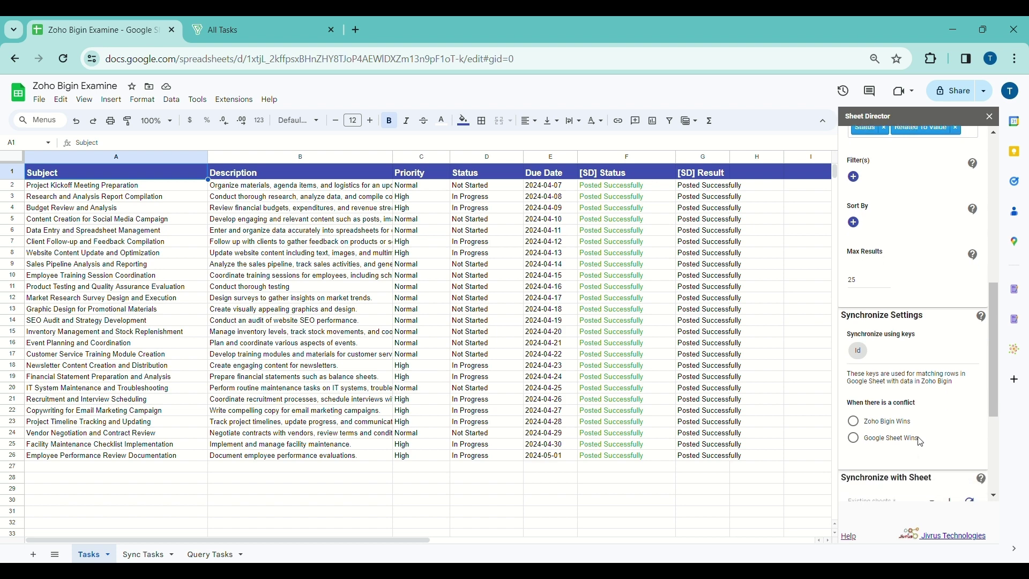
scroll(881, 363, "up", 2)
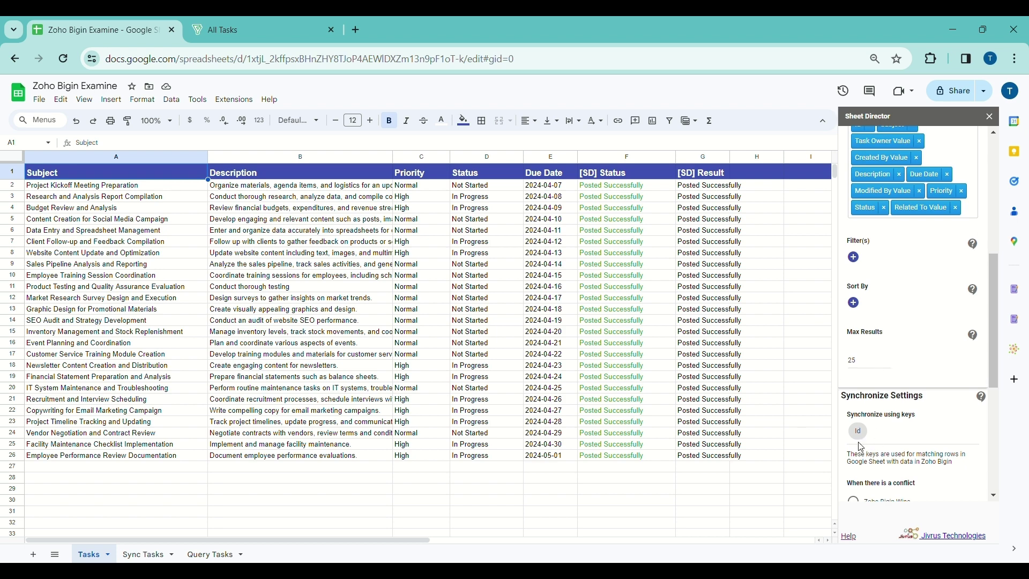
scroll(900, 309, "up", 3)
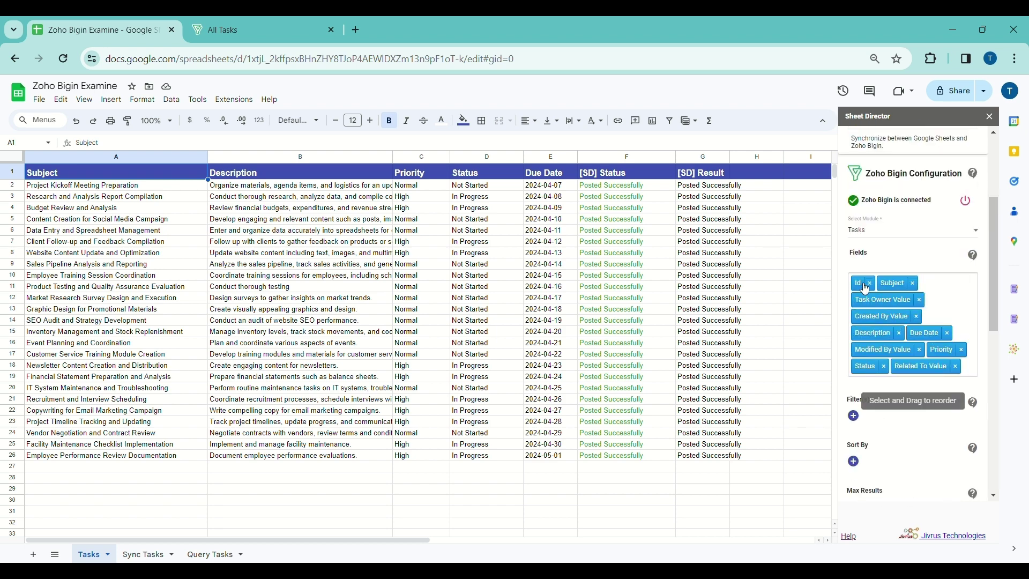
scroll(884, 375, "down", 5)
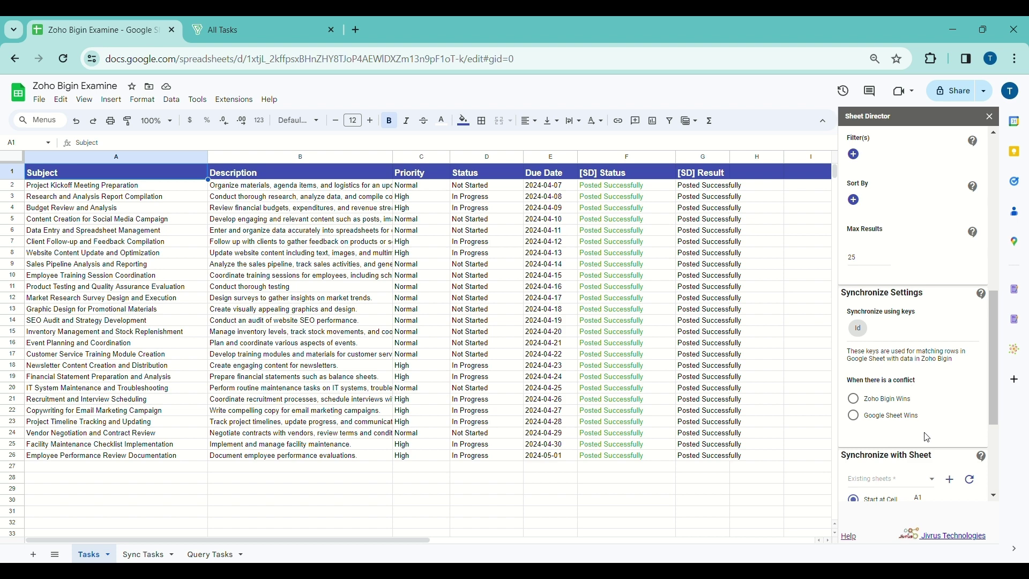
Set the conflict rule to Google Sheet Wins and choose Sync Tasks as the sheet to synchronize with
left_click(854, 398)
left_click(860, 423)
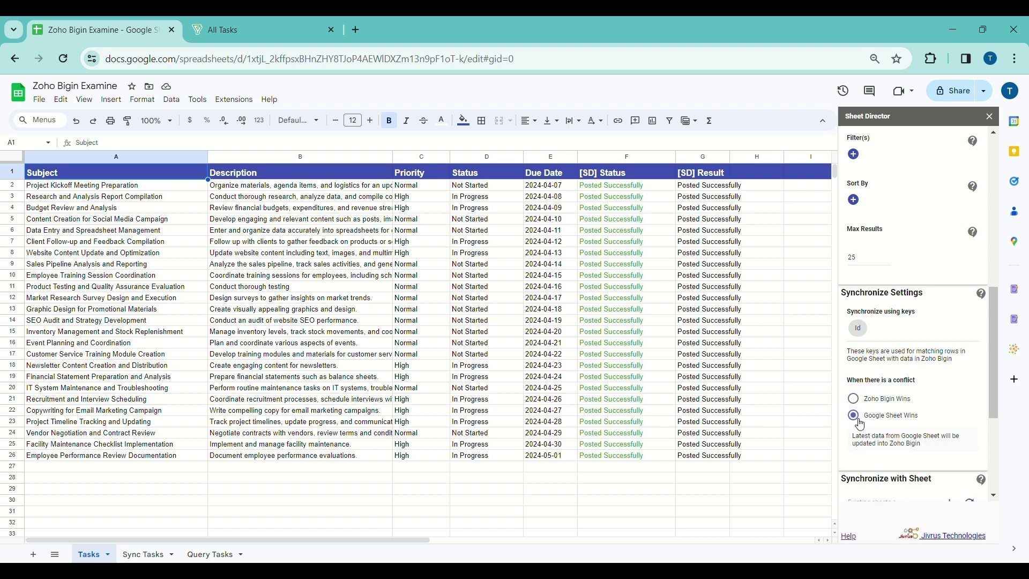
left_click(857, 401)
left_click(861, 418)
scroll(901, 423, "down", 4)
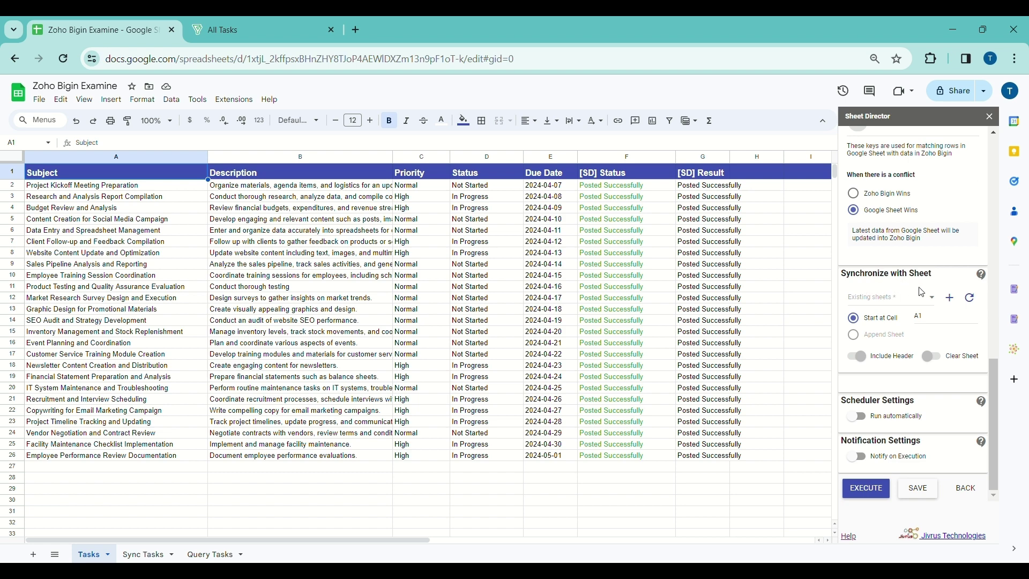
left_click(917, 303)
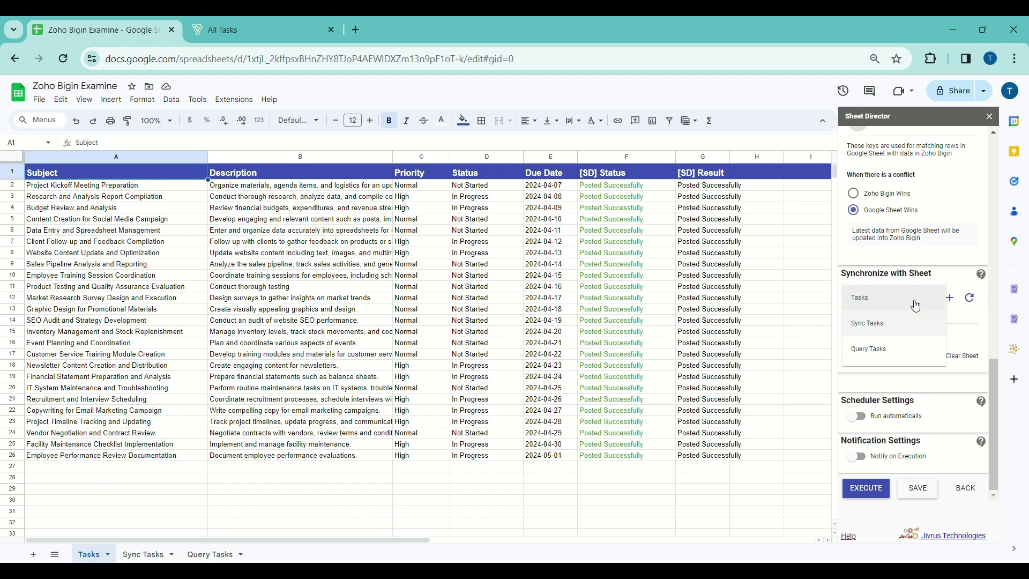
left_click(897, 336)
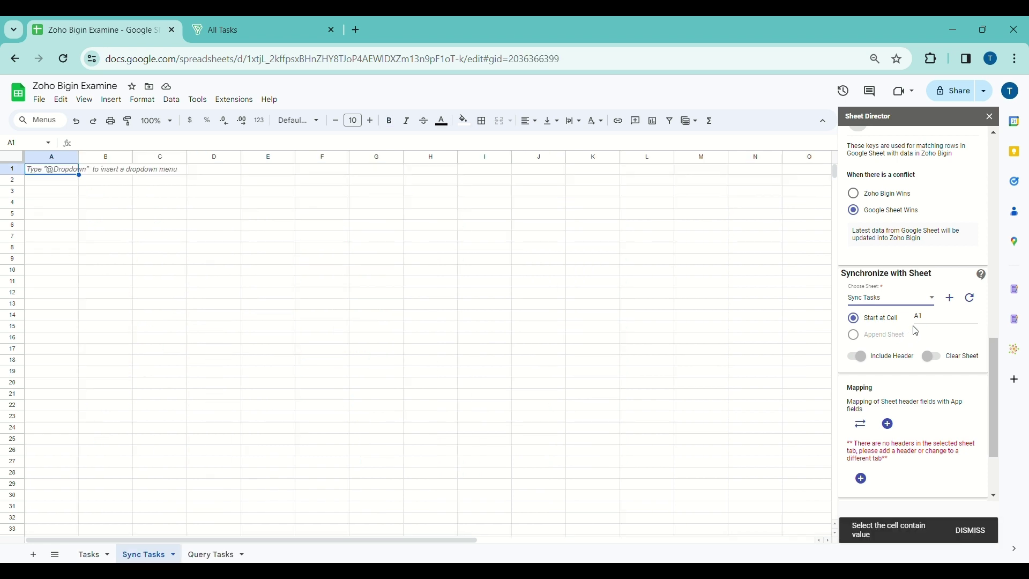
Execute the synchronization service and get the Zoho Bigin records into the empty sheet first
scroll(916, 331, "down", 2)
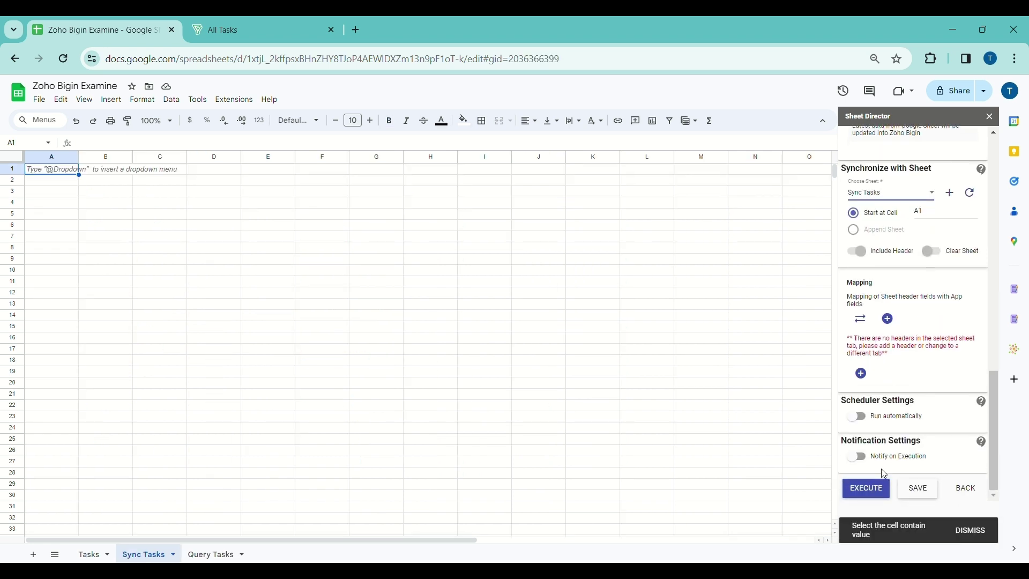
left_click(878, 489)
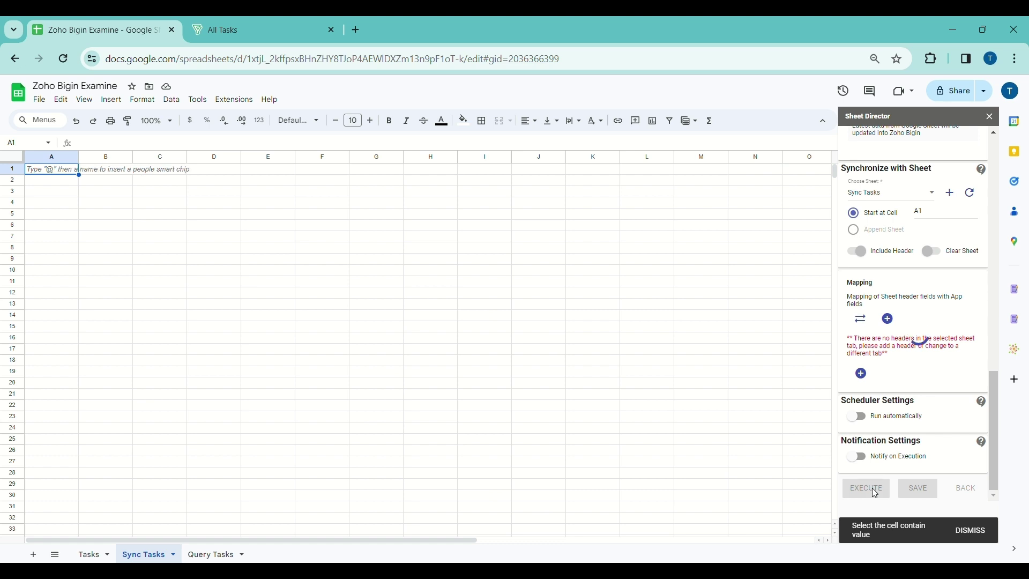
left_click(969, 531)
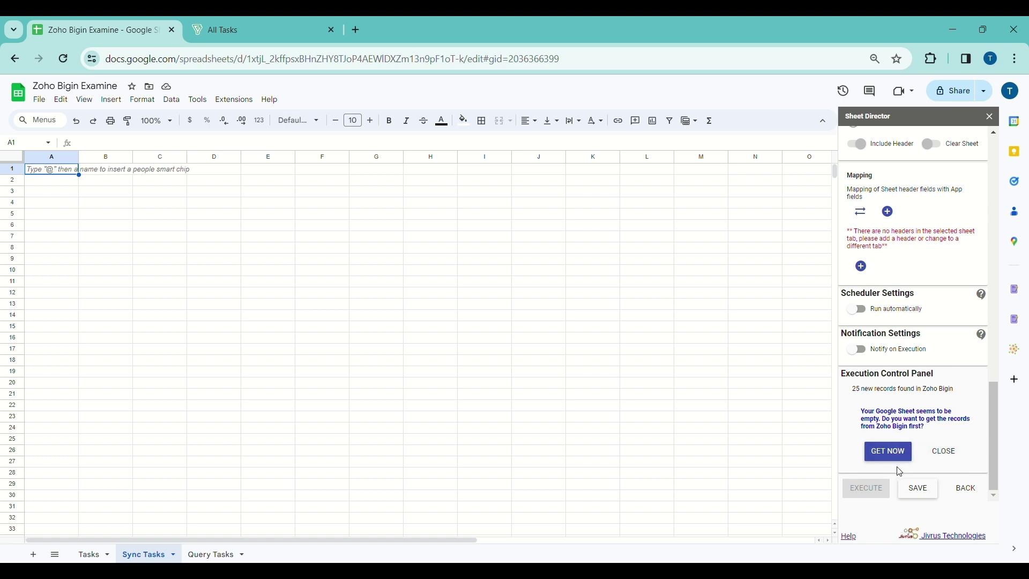
left_click(890, 454)
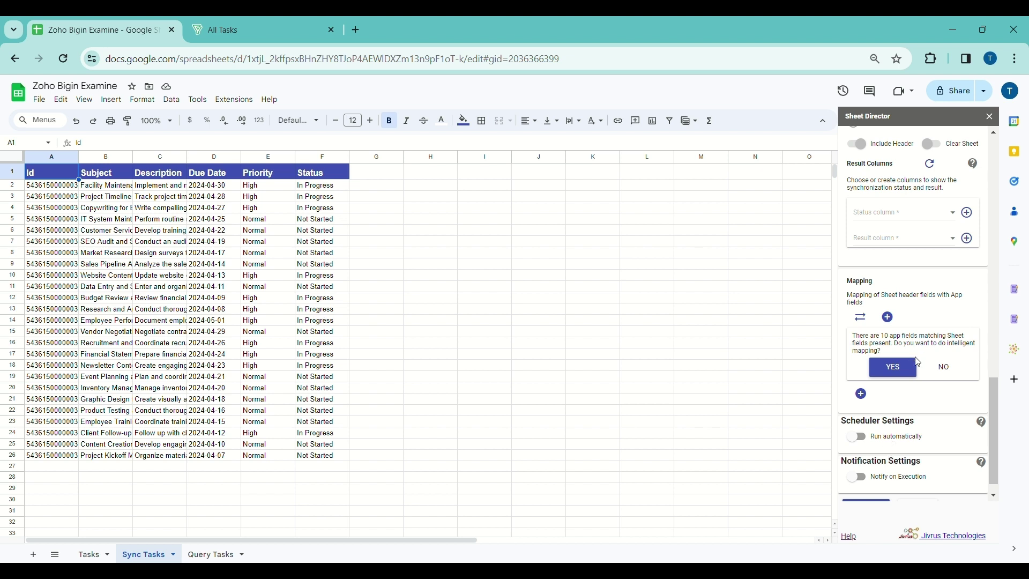
Accept the intelligent mapping and remove fields without a matching column, such as Task Owner Value and Related To Value, keeping Status mapped to Status
left_click(900, 368)
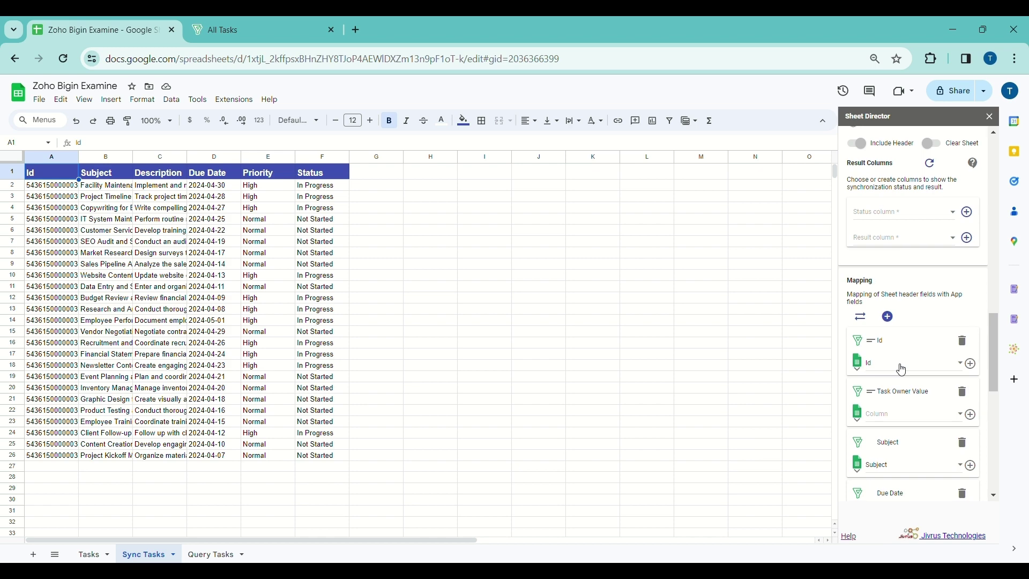
scroll(902, 370, "down", 8)
scroll(902, 370, "up", 6)
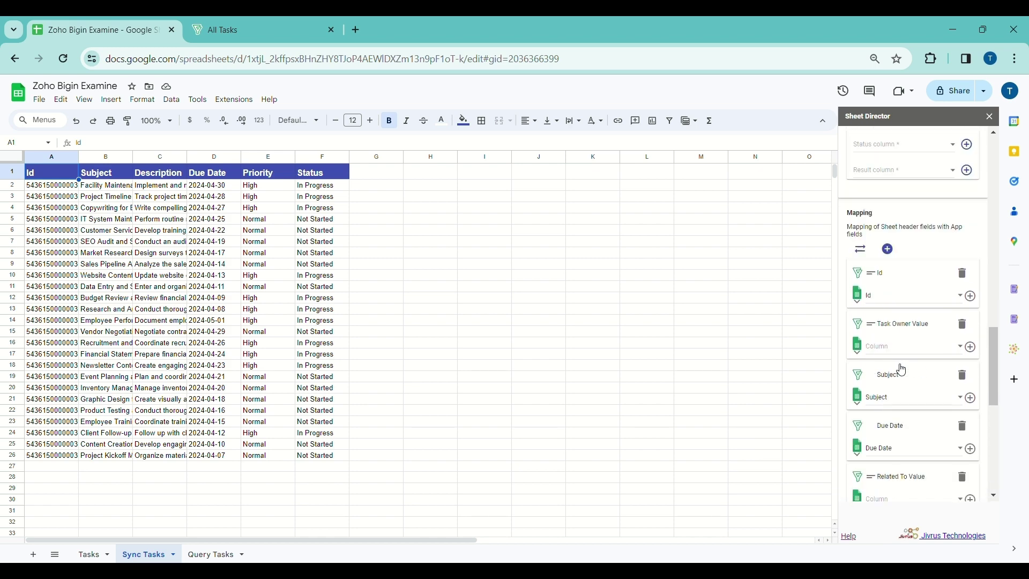
scroll(911, 450, "down", 6)
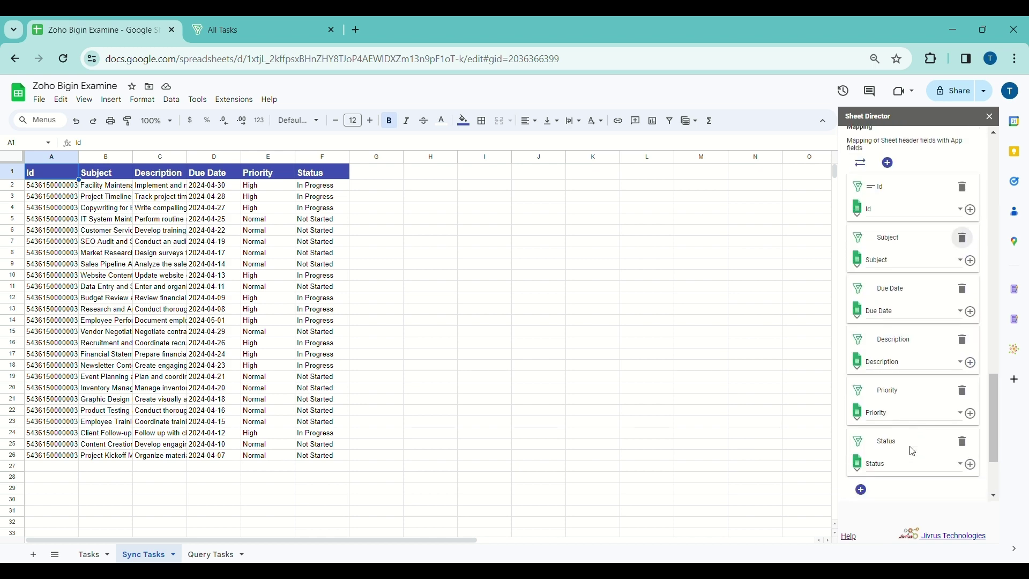
scroll(912, 452, "down", 3)
left_click(906, 373)
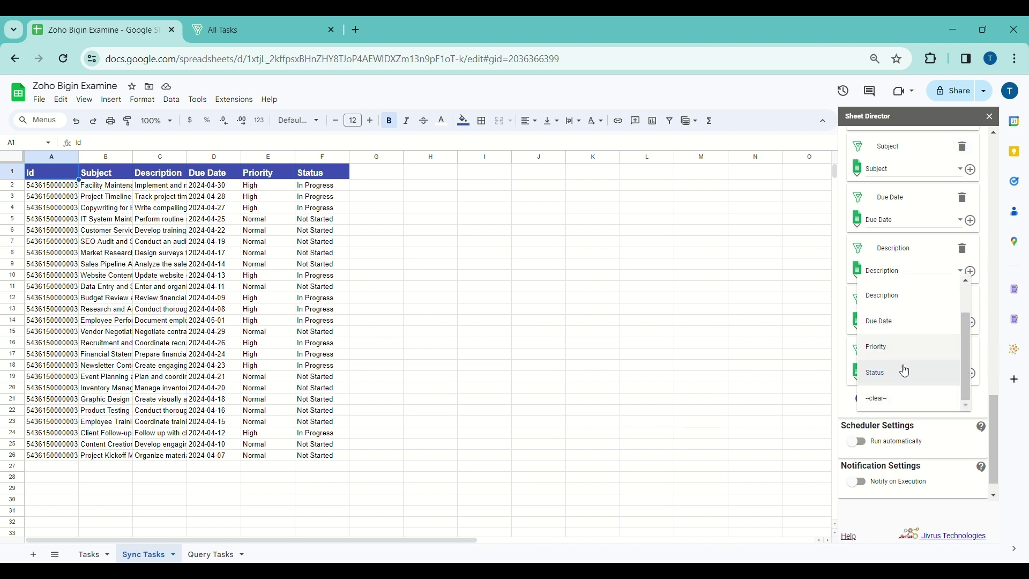
left_click(902, 375)
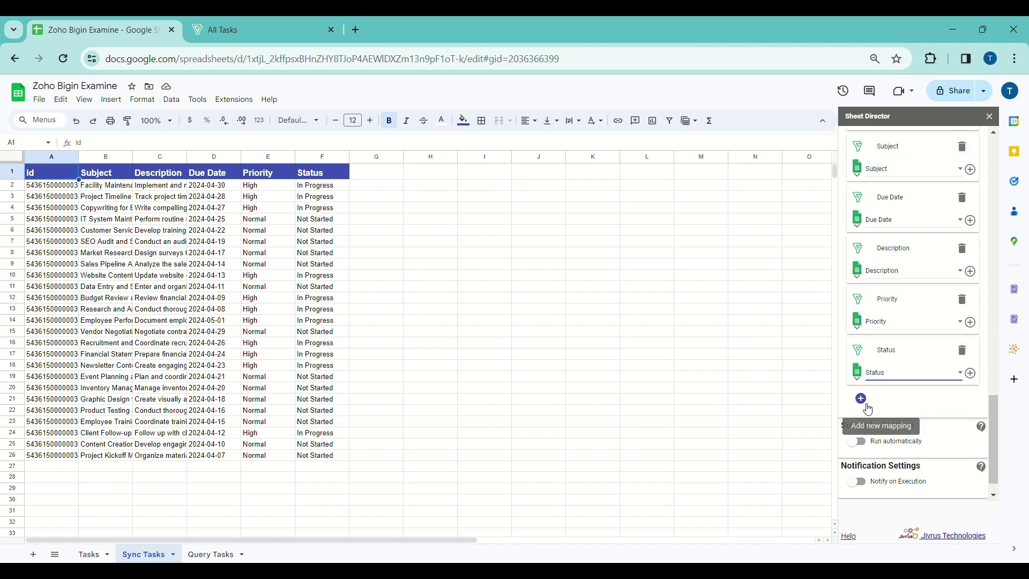
Widen the Subject and Description columns and create new status and result columns for the synchronization
scroll(883, 406, "up", 4)
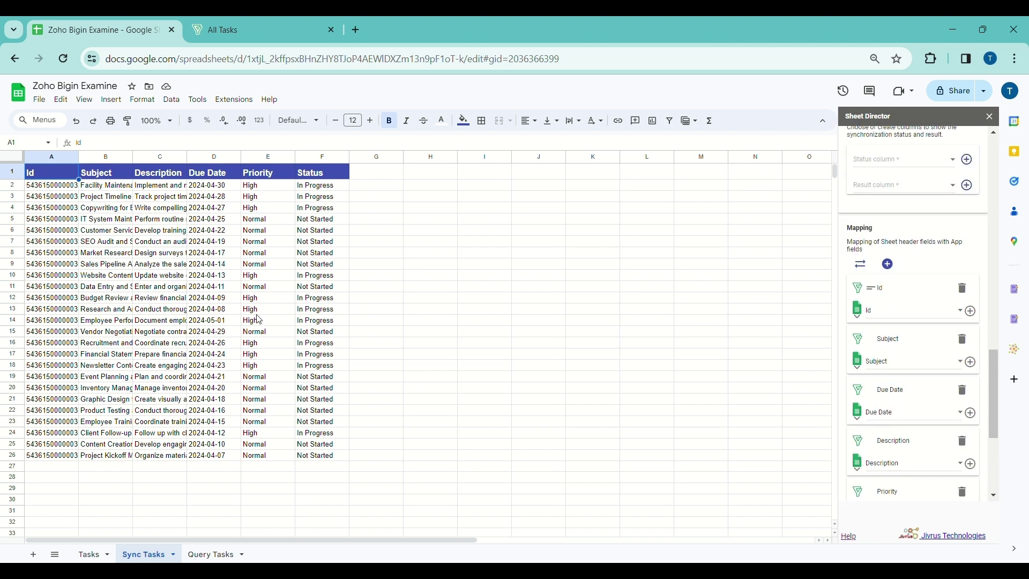
left_click_drag(133, 157, 346, 161)
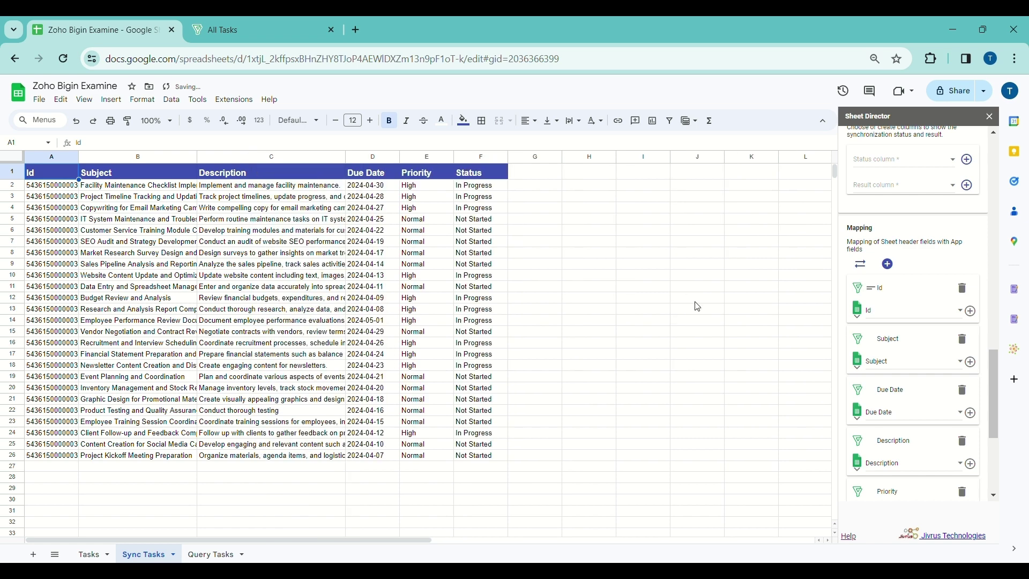
scroll(920, 356, "up", 3)
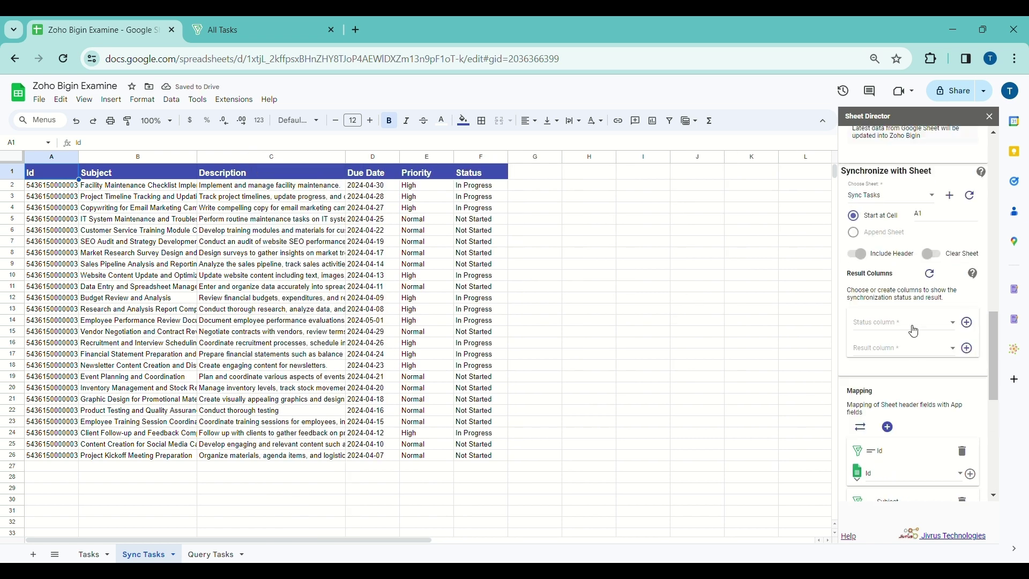
left_click(971, 328)
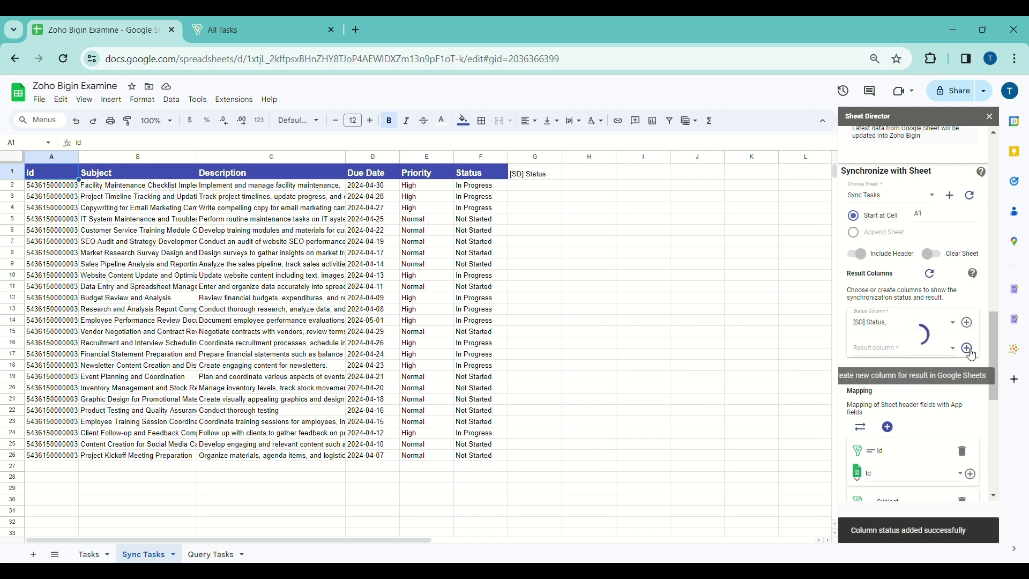
scroll(952, 378, "down", 5)
scroll(952, 378, "down", 2)
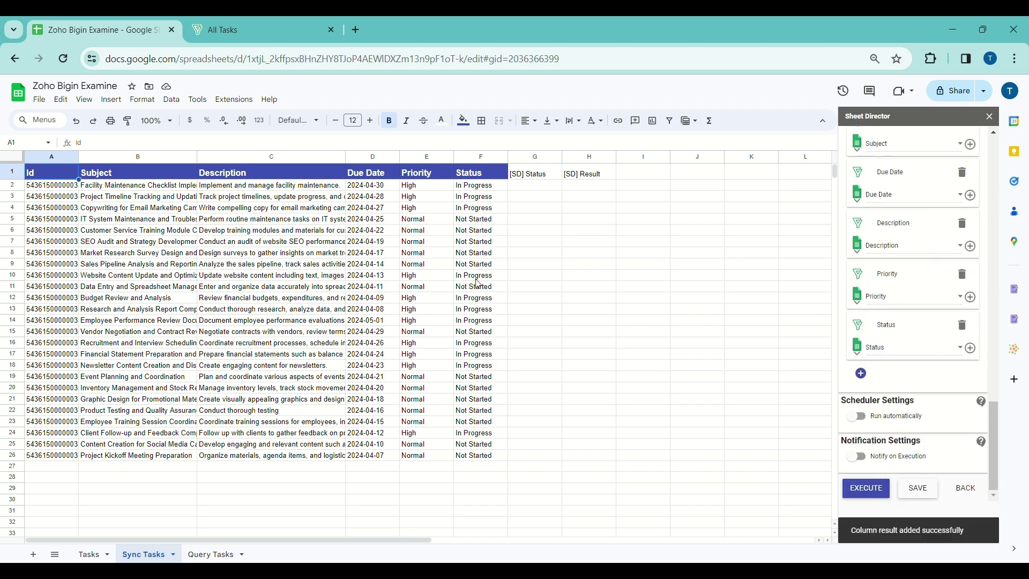
Widen the Subject column further to show the full subjects, and find the "Employee Performance Review Documentation" task in Zoho Bigin
left_click_drag(198, 157, 300, 156)
left_click(242, 188)
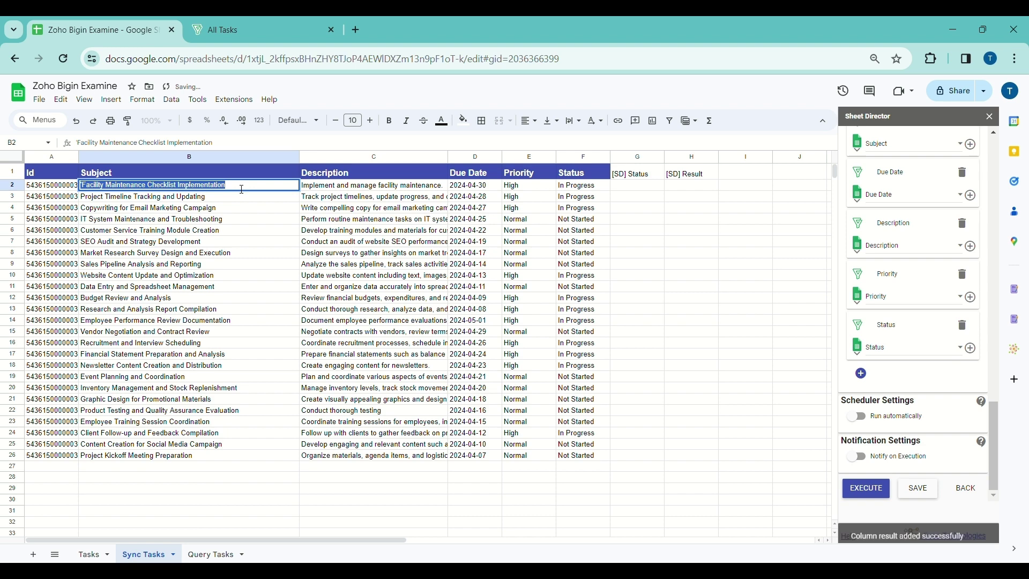
left_click(246, 21)
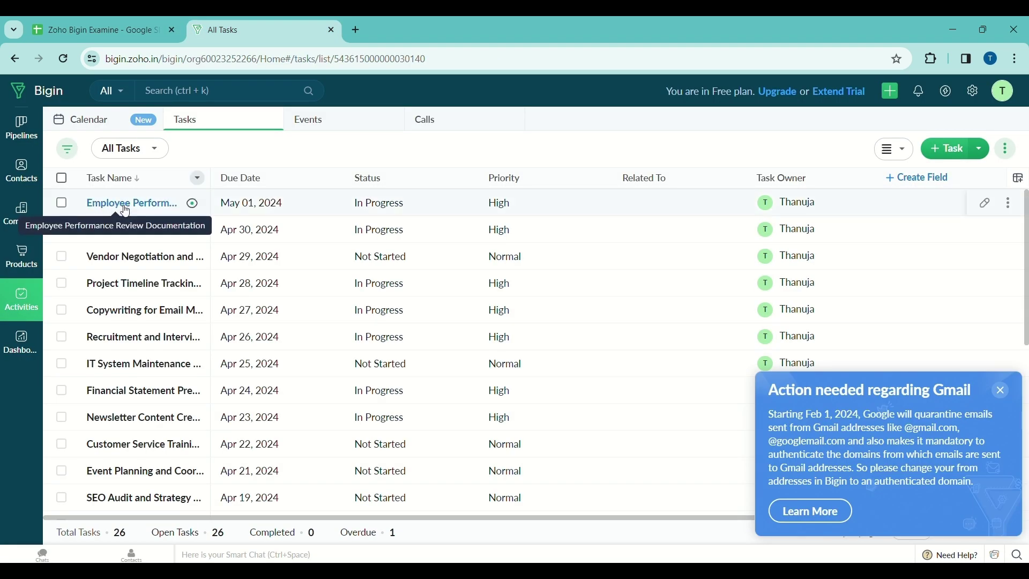
Change the subject in cell B14 of the Sync Tasks sheet to "Intergrate with Zoho Books"
left_click(86, 28)
left_click(150, 322)
type("Intergr")
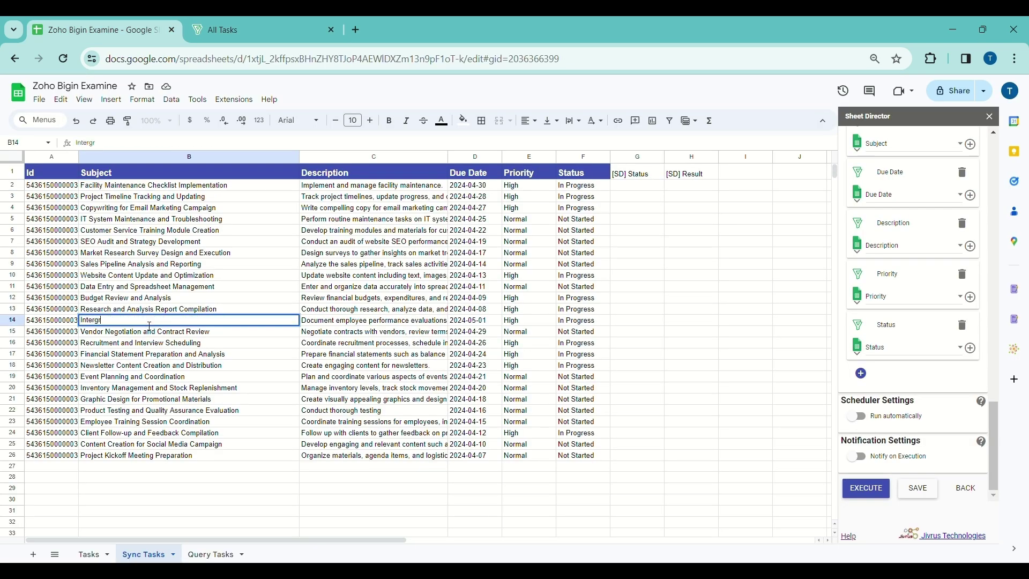
type("ate with Zoho Books")
key("Return")
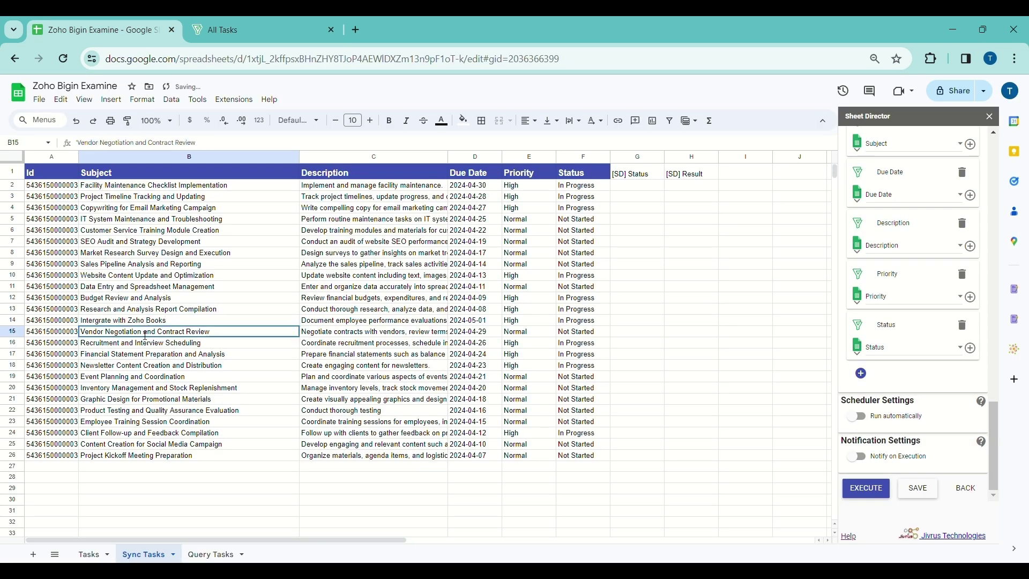
Replace the subject in cell B15 with "Intergrate with Airatble"
type("Intergrate with Zoho Books")
key("BackSpace")
key("BackSpace")
key("BackSpace")
key("BackSpace")
key("BackSpace")
key("BackSpace")
key("BackSpace")
key("BackSpace")
key("BackSpace")
key("BackSpace")
type("Airatble")
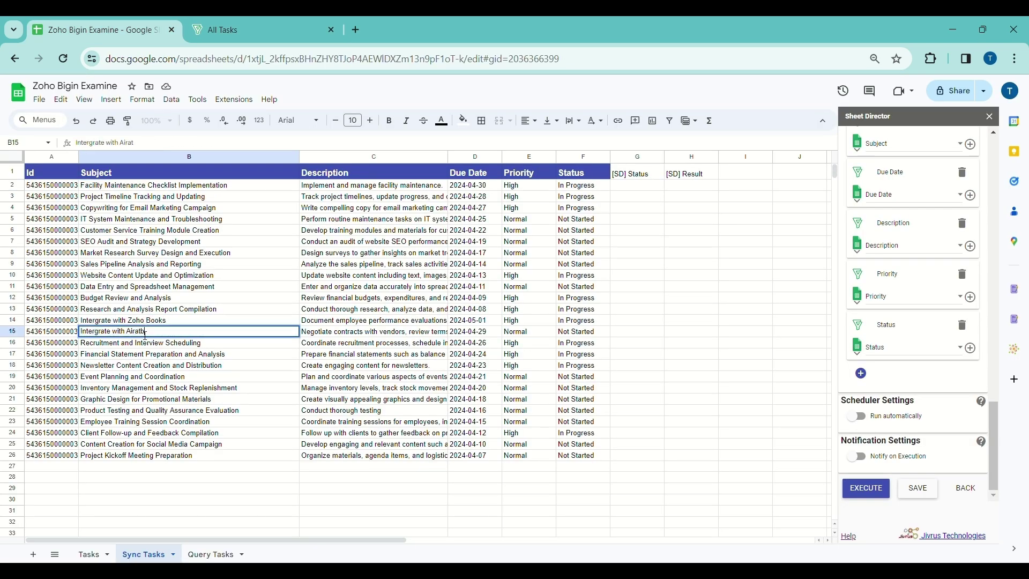
key("Return")
Change the subjects in cells B16 and B17 to "Build form from Web" and "Build form from Text"
triple_click(144, 345)
type("Build form from Web")
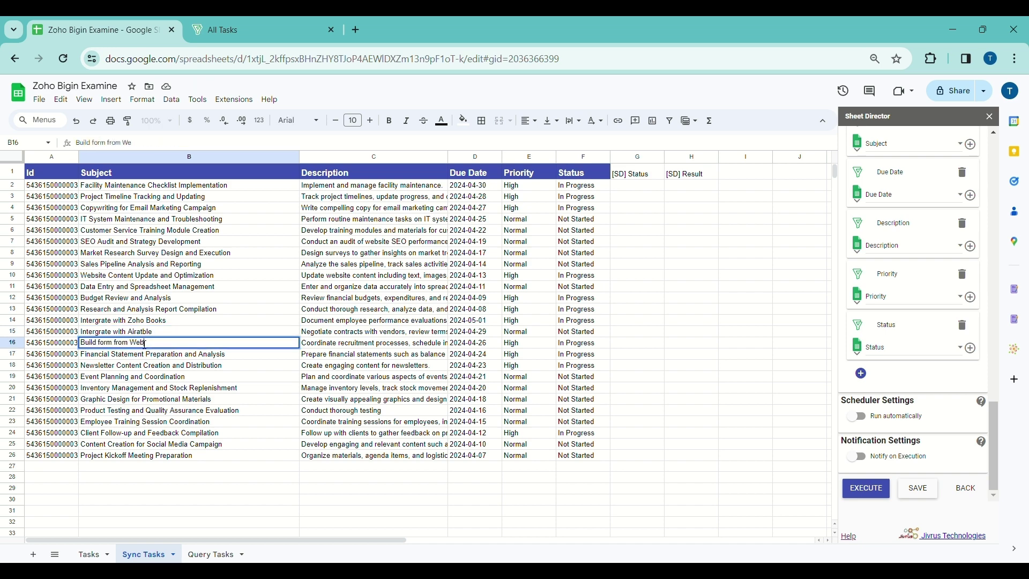
key("Return")
triple_click(139, 356)
type("Build form from ")
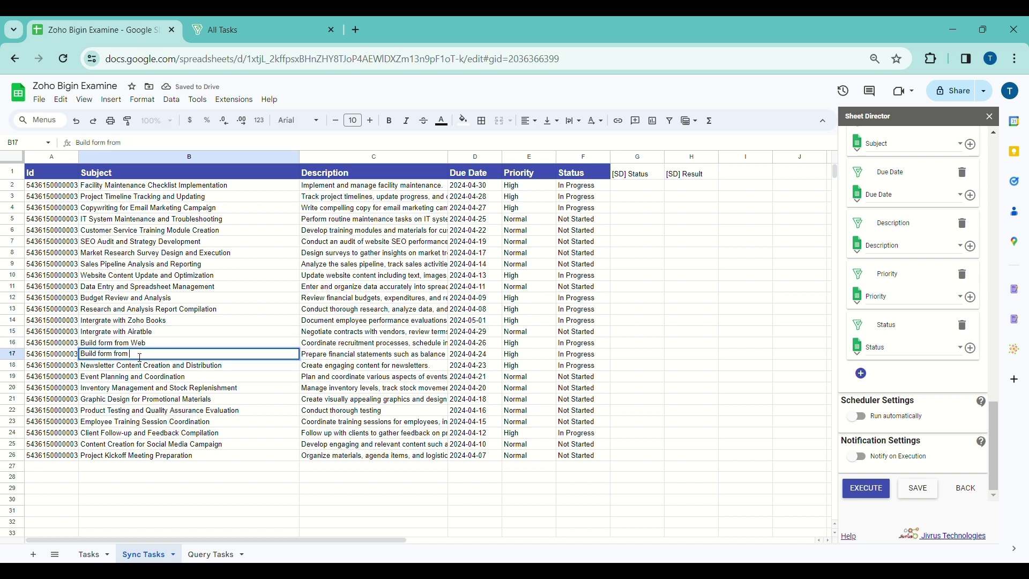
type("Text")
key("Return")
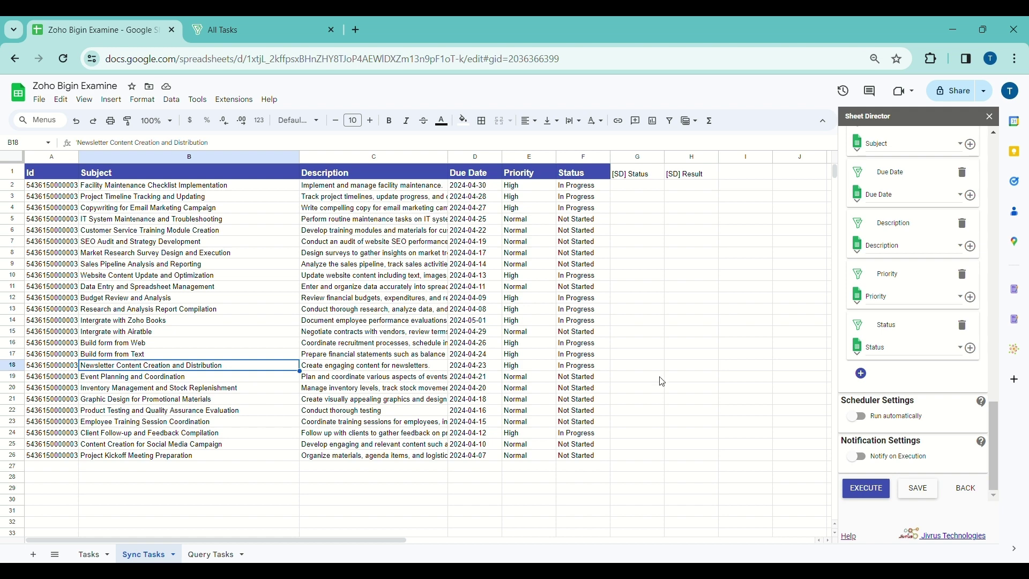
Execute and confirm the synchronization of the edited sheet records to Zoho Bigin, and widen the [SD] Status column
left_click(868, 493)
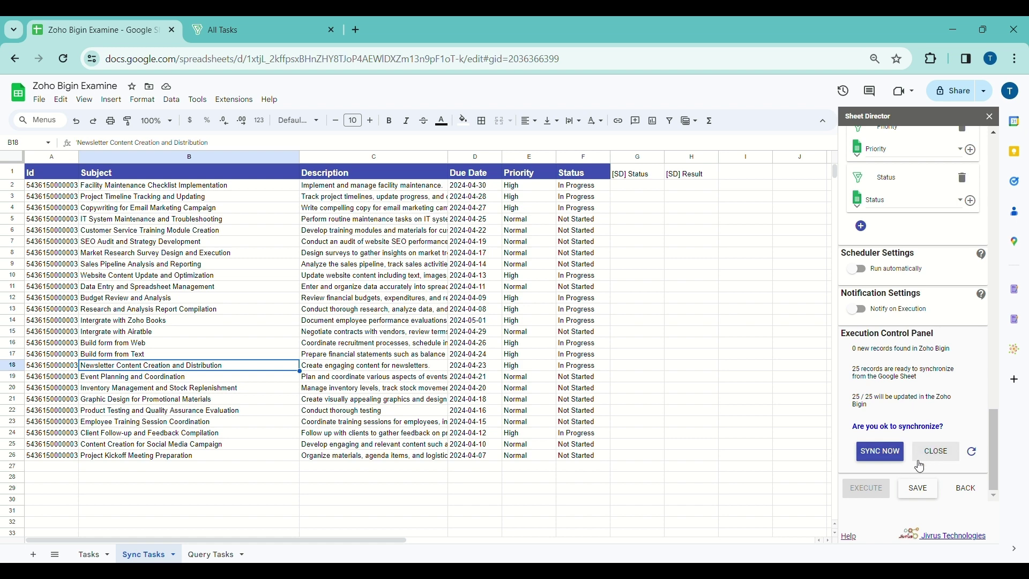
left_click(883, 457)
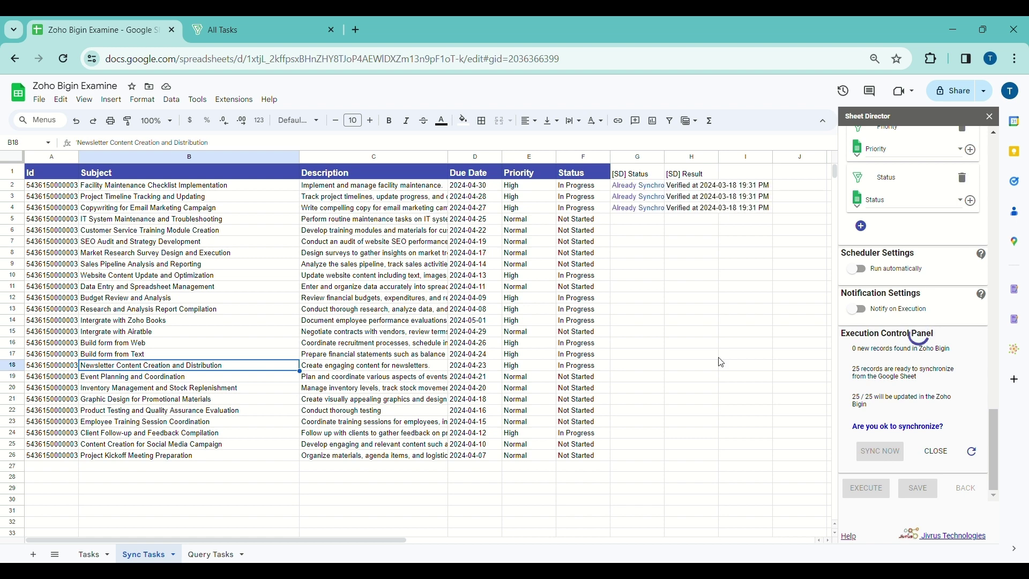
left_click_drag(667, 157, 735, 157)
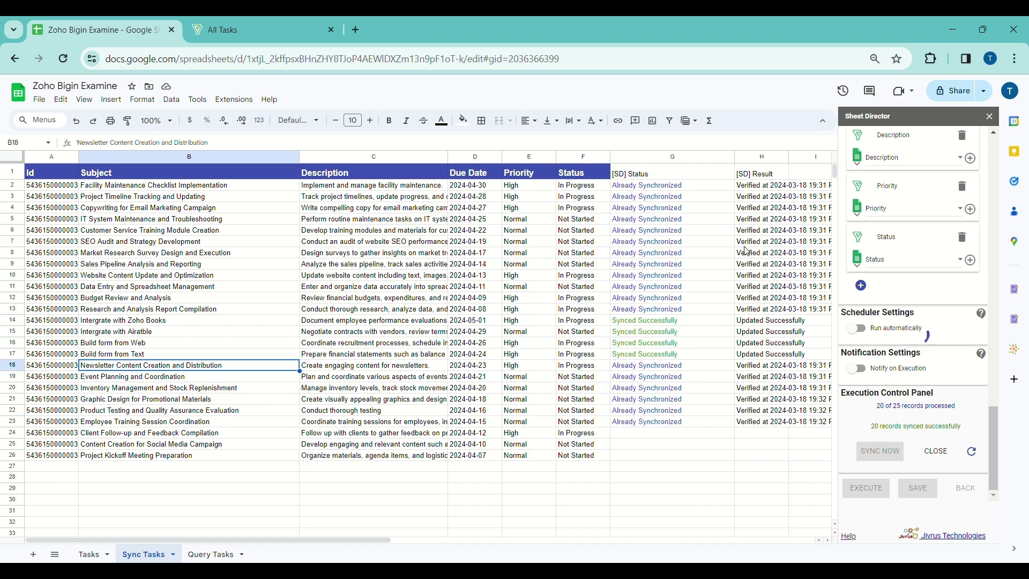
Reload the Zoho Bigin task list and search it for "Intergrate with Zoho Books"
left_click(251, 30)
left_click(63, 59)
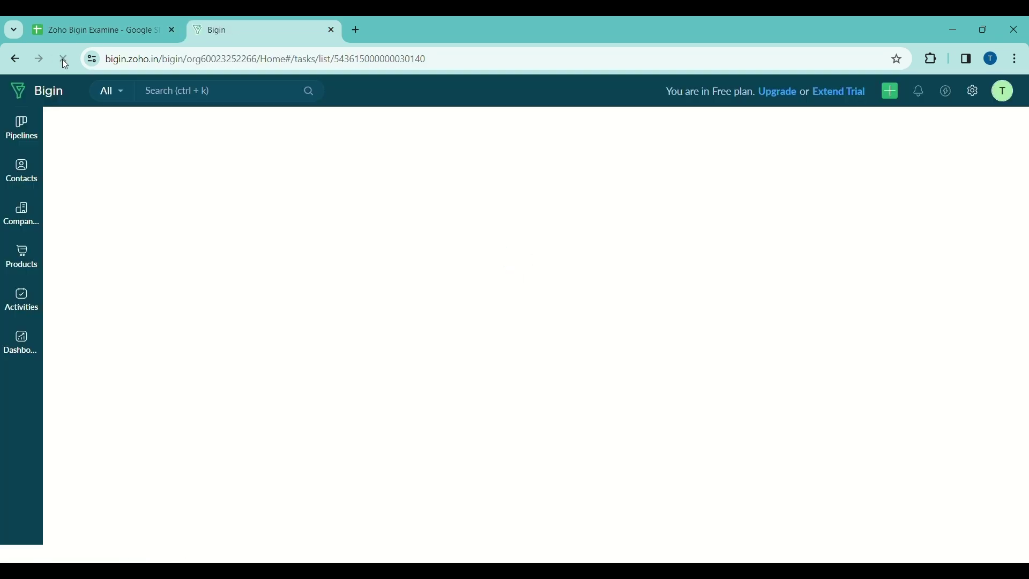
left_click(107, 28)
left_click(257, 23)
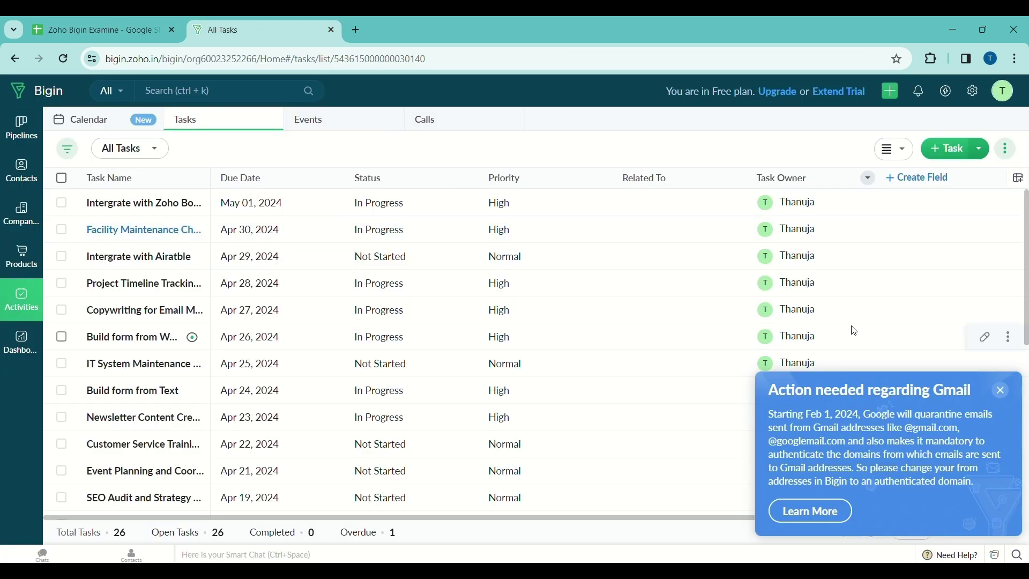
key("ctrl+f")
type("Intergrate with Zoho Books")
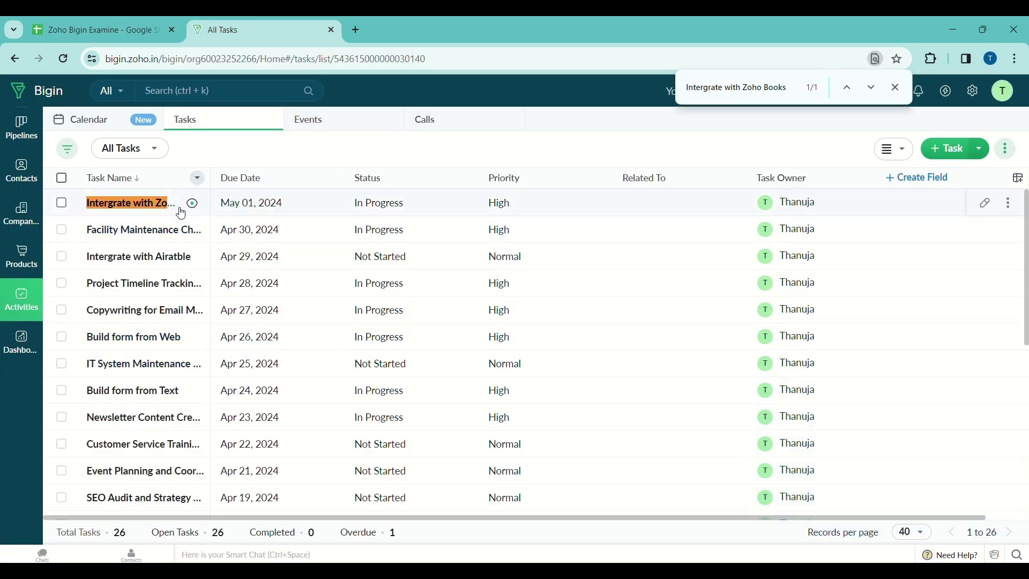
Search the Zoho Bigin task list for the second renamed task, "Intergrate with Airatble"
key("ctrl+shift+Tab")
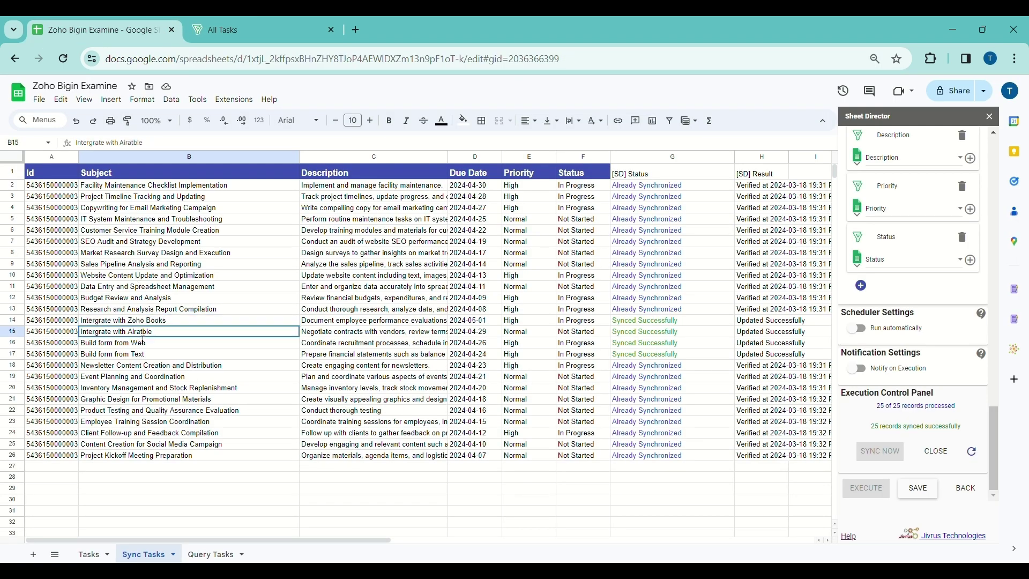
key("ctrl+Tab")
key("ctrl+f")
type("Intergrate with Airatble")
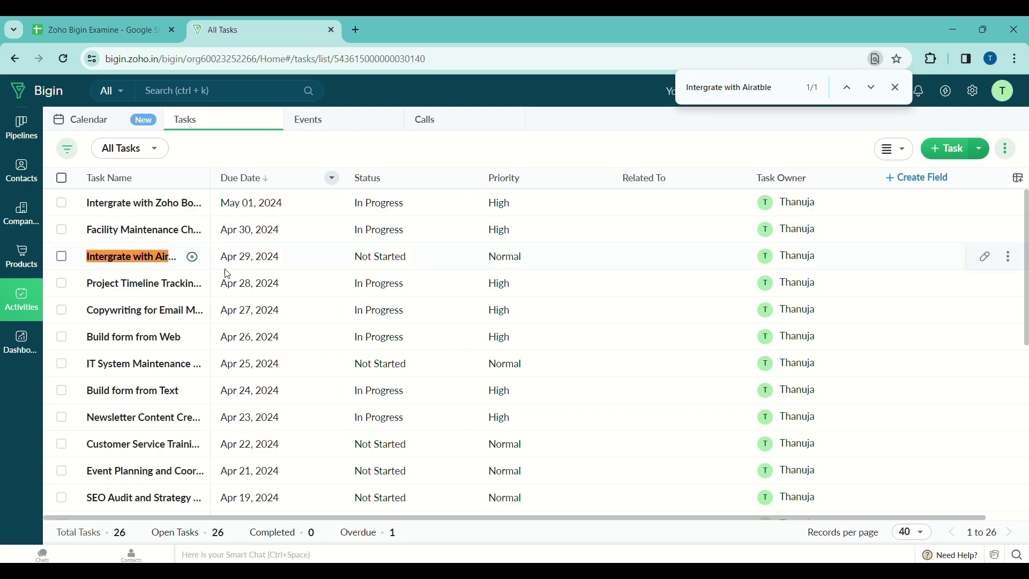
Copy the subject "Build form from Web" from the sheet and search for it in the Zoho Bigin task list
key("ctrl+shift+Tab")
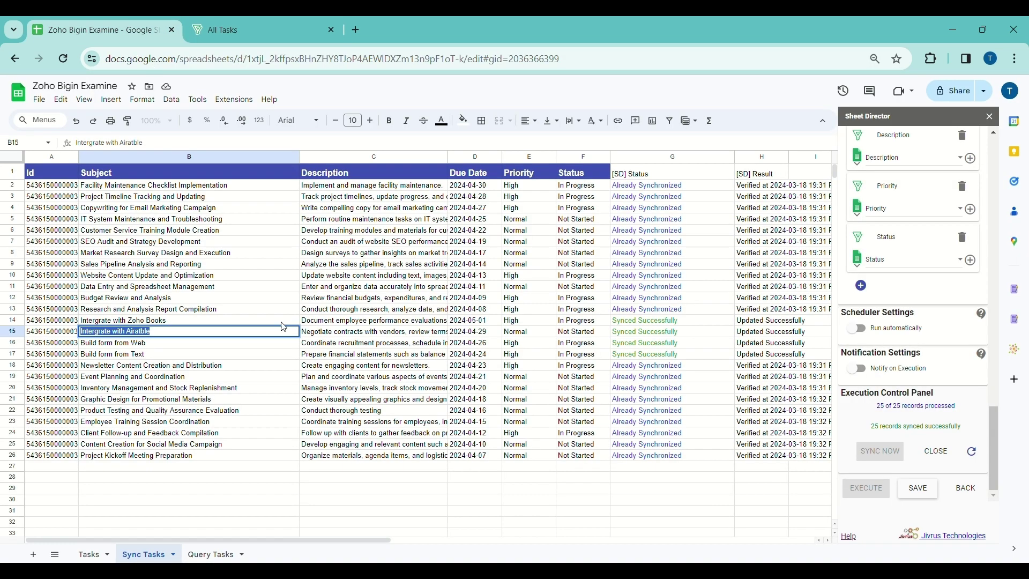
left_click(164, 346)
double_click(164, 348)
key("ctrl+c")
key("ctrl+Tab")
key("ctrl+f")
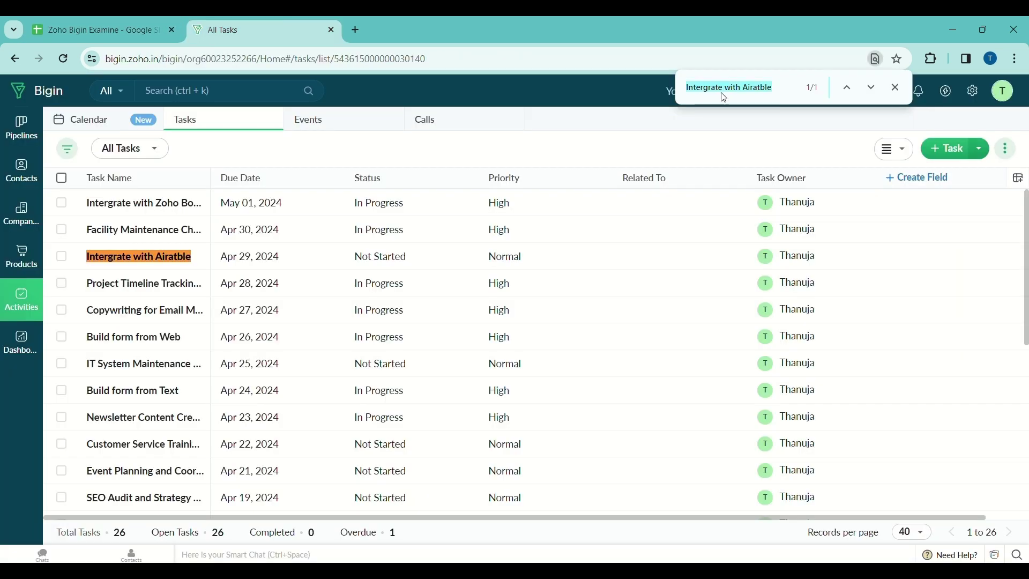
key("ctrl+v")
Copy the subject "Build form from Text", find it in the Zoho Bigin task list, and return to the sheet
key("ctrl+shift+Tab")
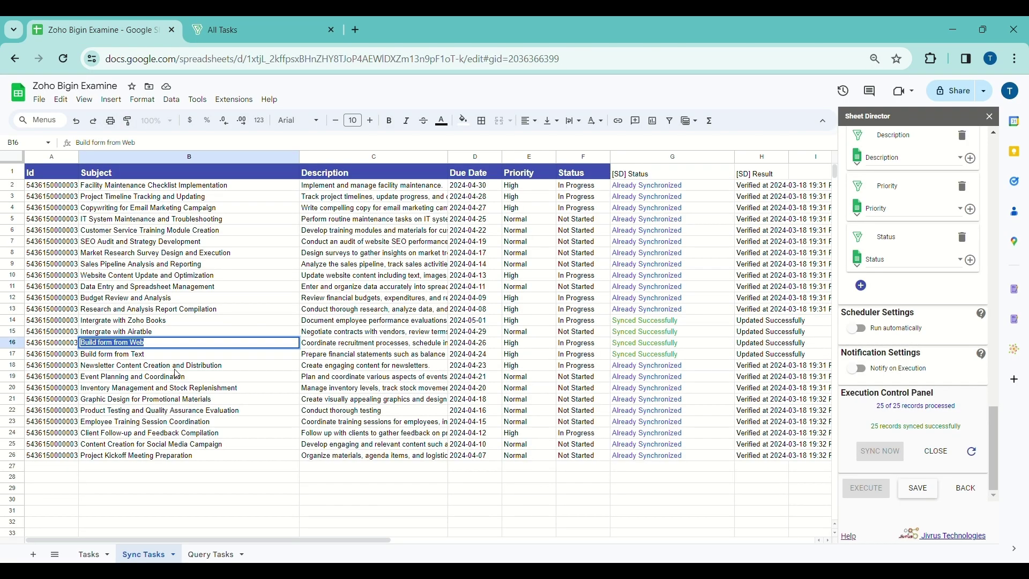
key("Down")
key("ctrl+c")
key("ctrl+Tab")
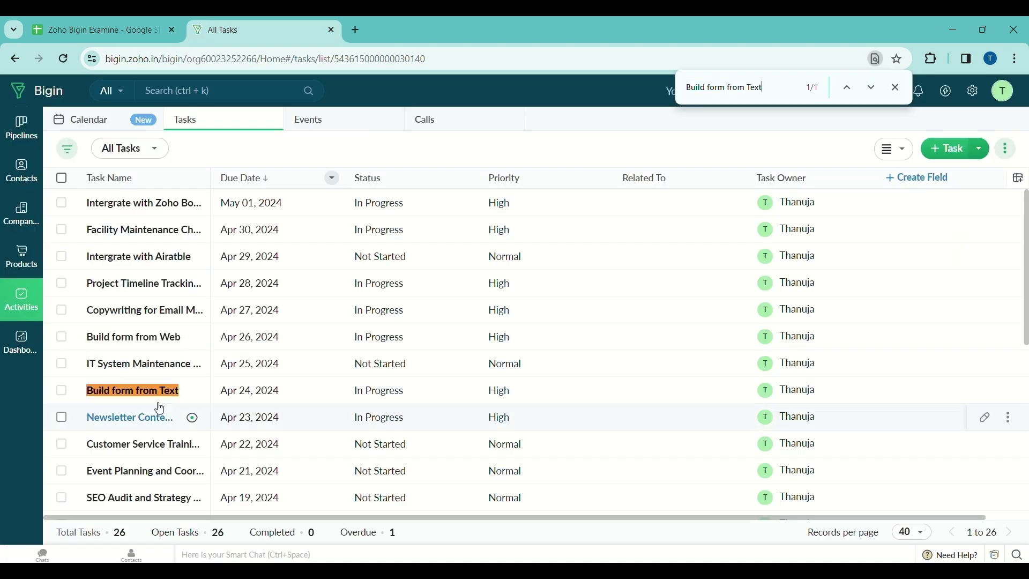
left_click(108, 26)
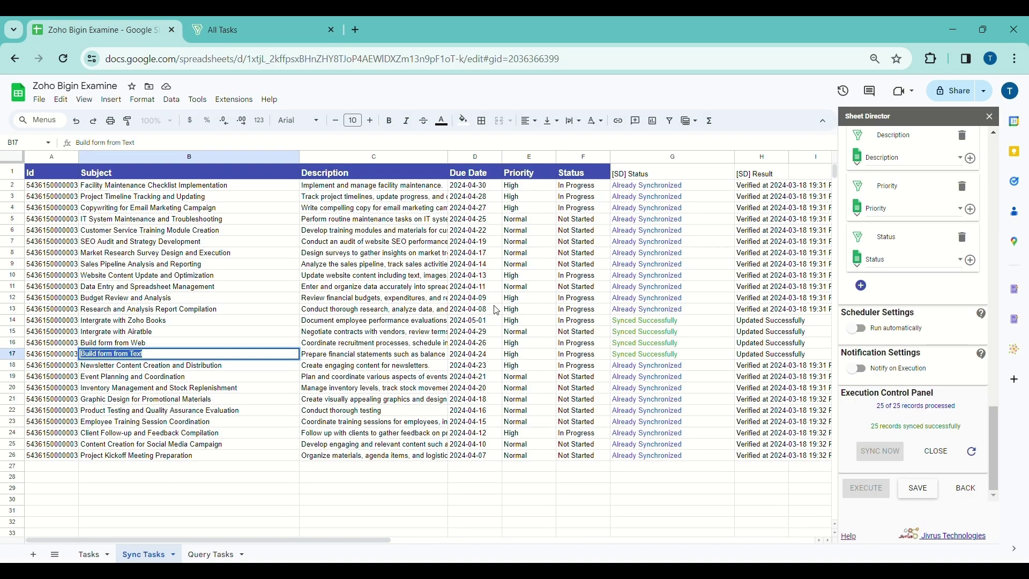
Set the conflict rule to Zoho Bigin Wins and clear all entries below the [SD] Status and [SD] Result headers
scroll(942, 392, "up", 3)
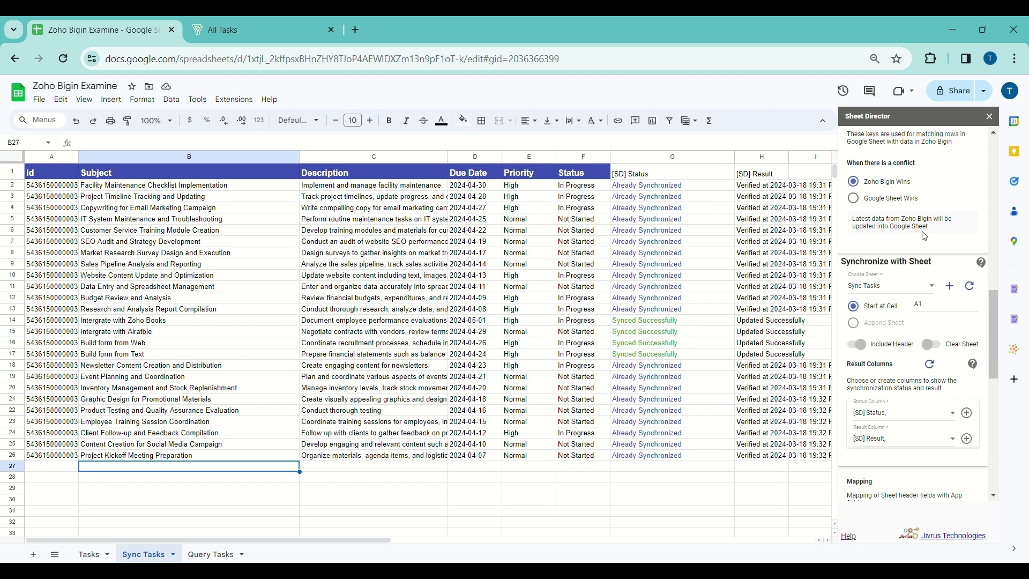
scroll(925, 237, "down", 10)
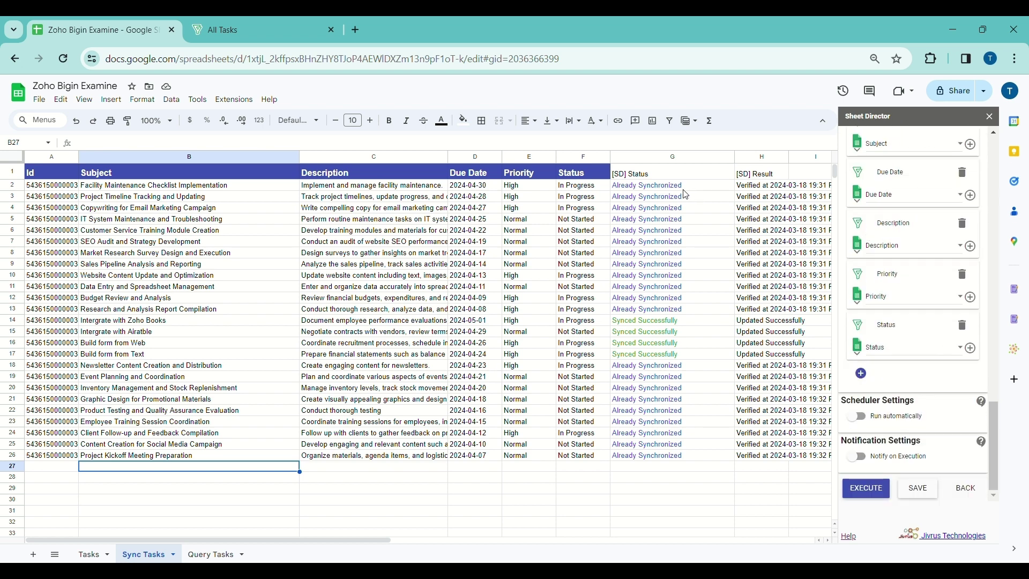
mouse_move(683, 189)
left_mouse_down()
mouse_move(802, 381)
mouse_move(793, 469)
left_mouse_up()
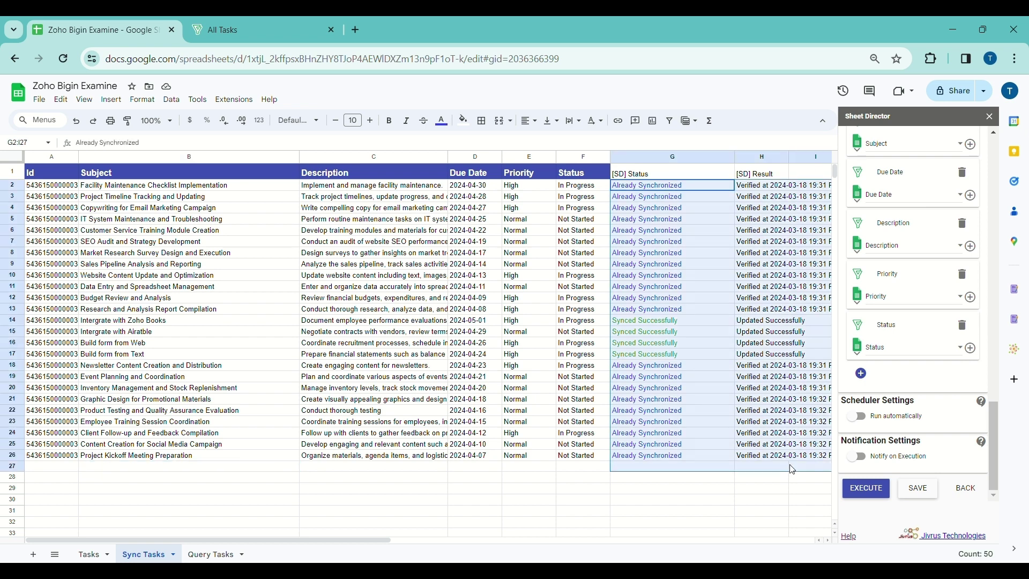
key("Delete")
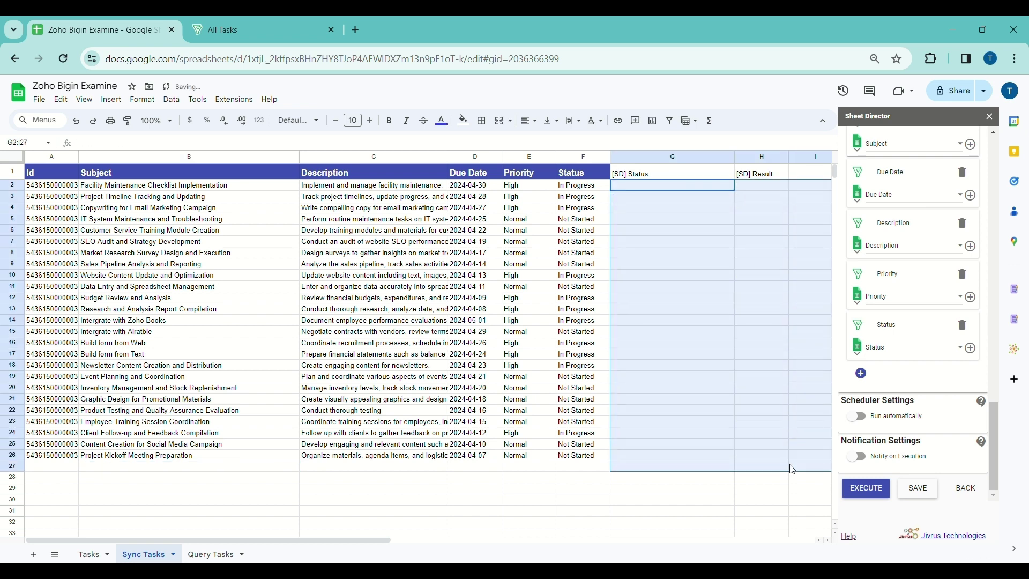
left_click(677, 468)
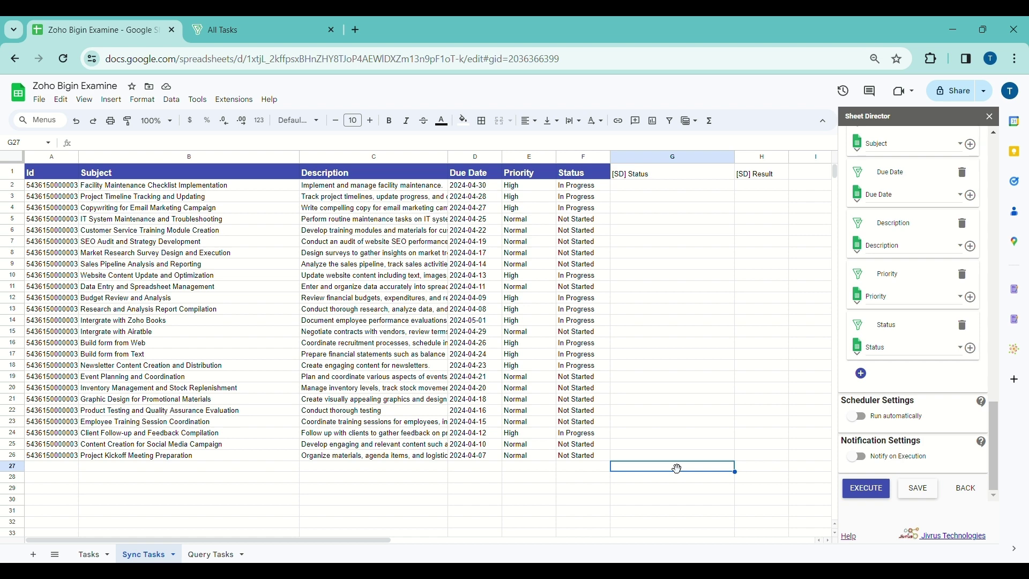
Change the subject in cell B14 to "UX Improvements on AI" to create a conflict with Zoho Bigin
left_click(153, 325)
double_click(161, 326)
key("ctrl+v")
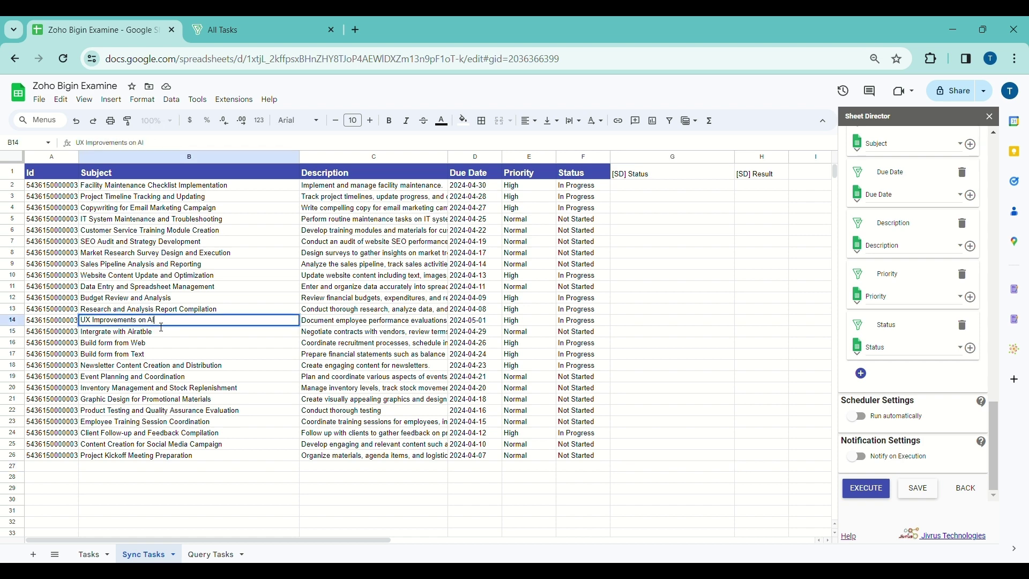
left_click(161, 332)
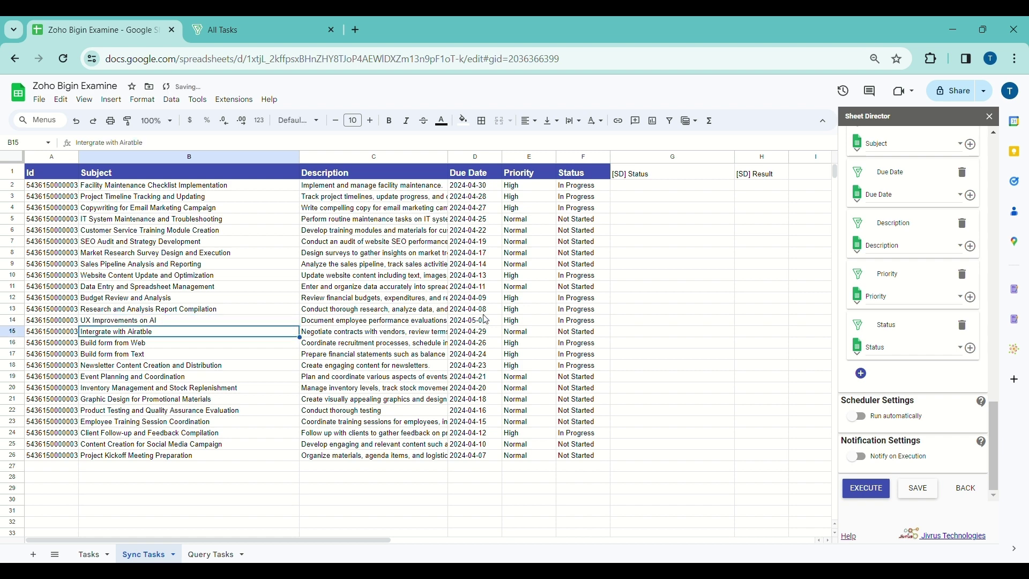
left_click(172, 324)
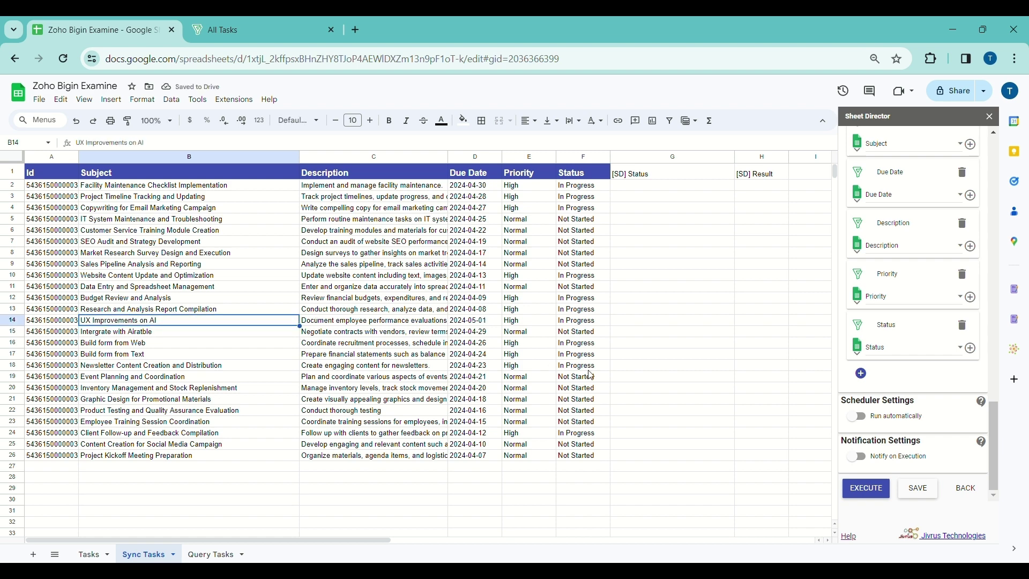
Choose Sync Tasks as the sheet, execute and confirm the synchronization from Zoho Bigin, and check the subject in cell B14
scroll(872, 324, "up", 6)
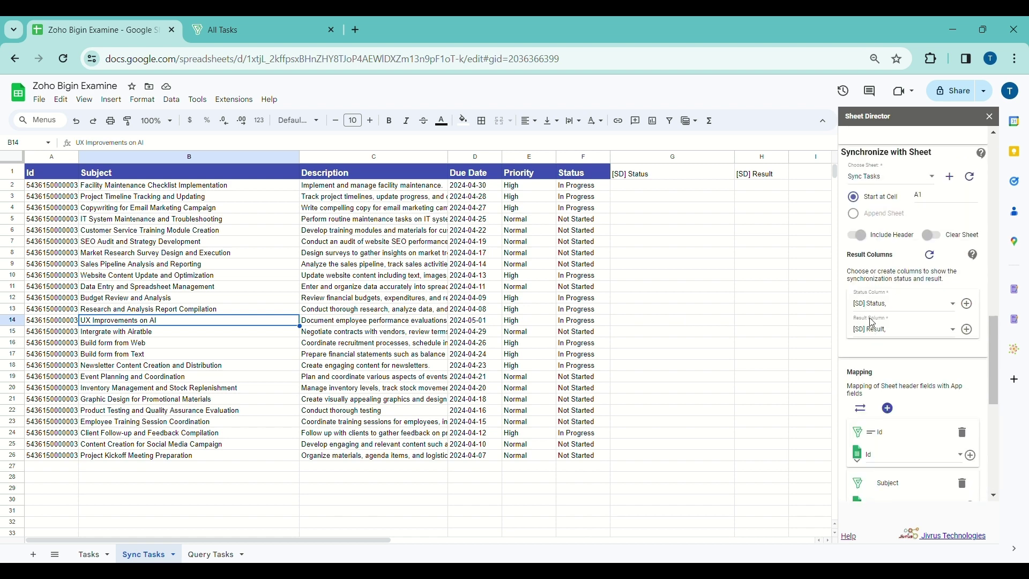
left_click(872, 191)
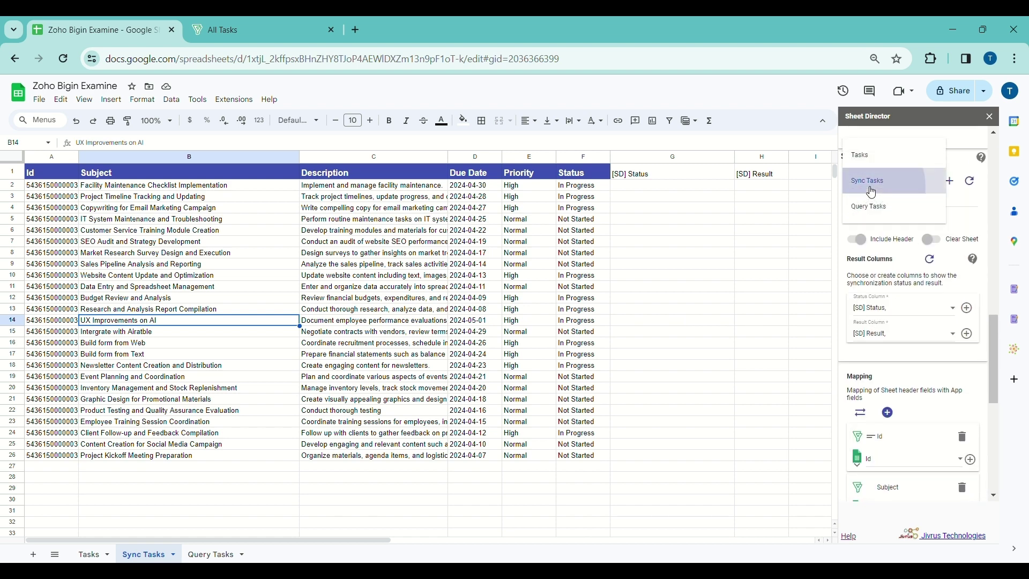
left_click(873, 179)
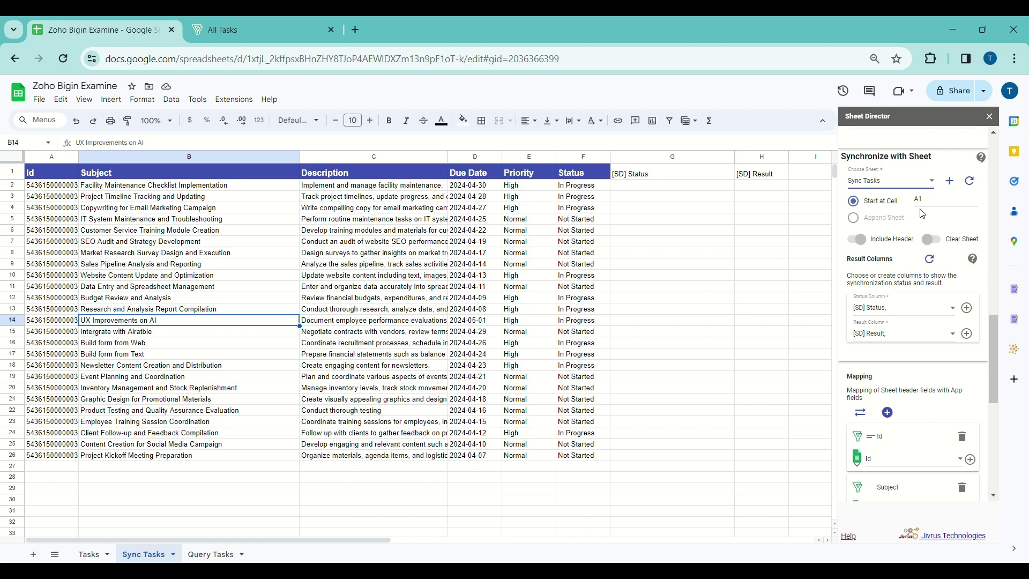
scroll(913, 330, "down", 7)
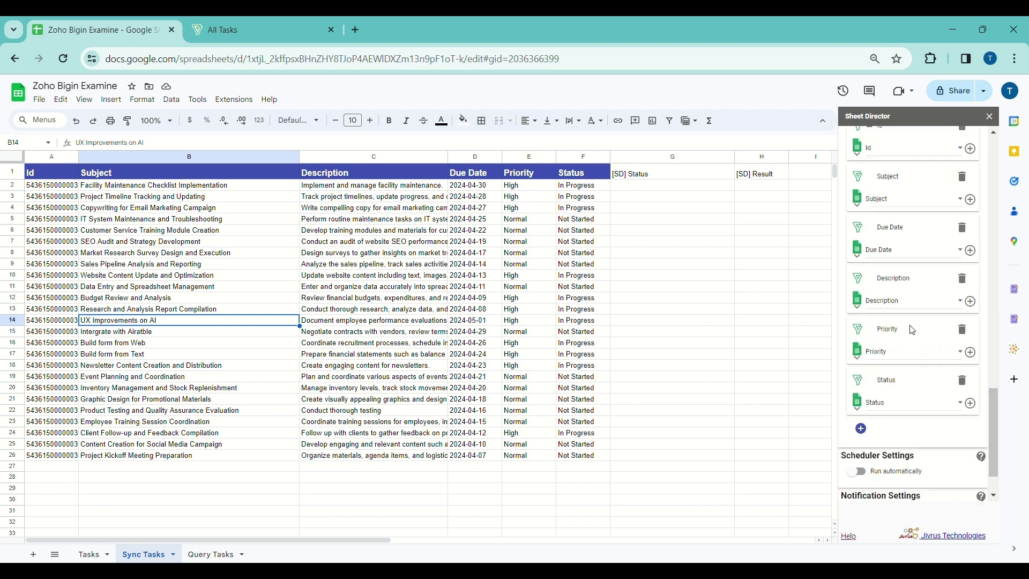
left_click(872, 484)
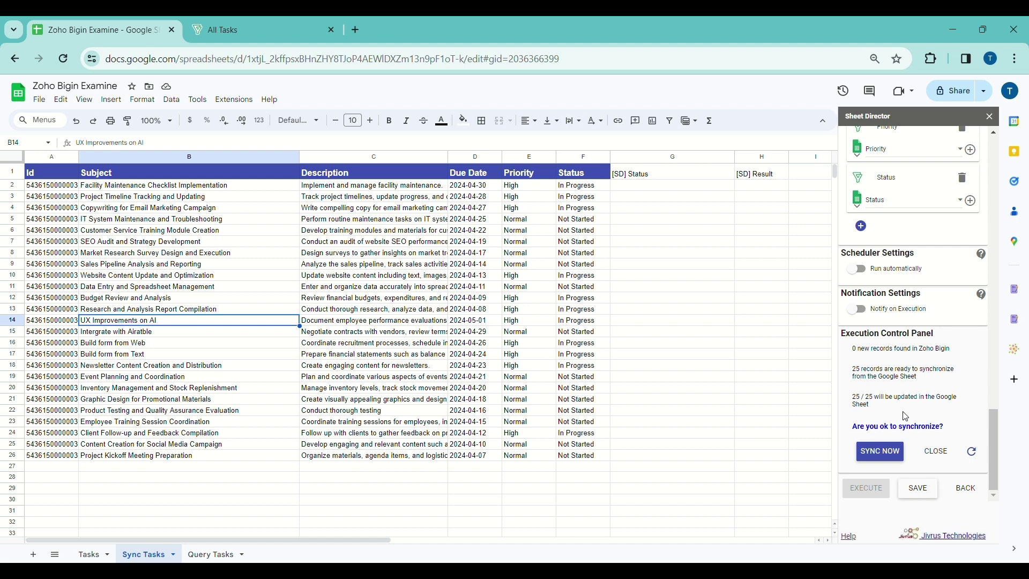
left_click(895, 456)
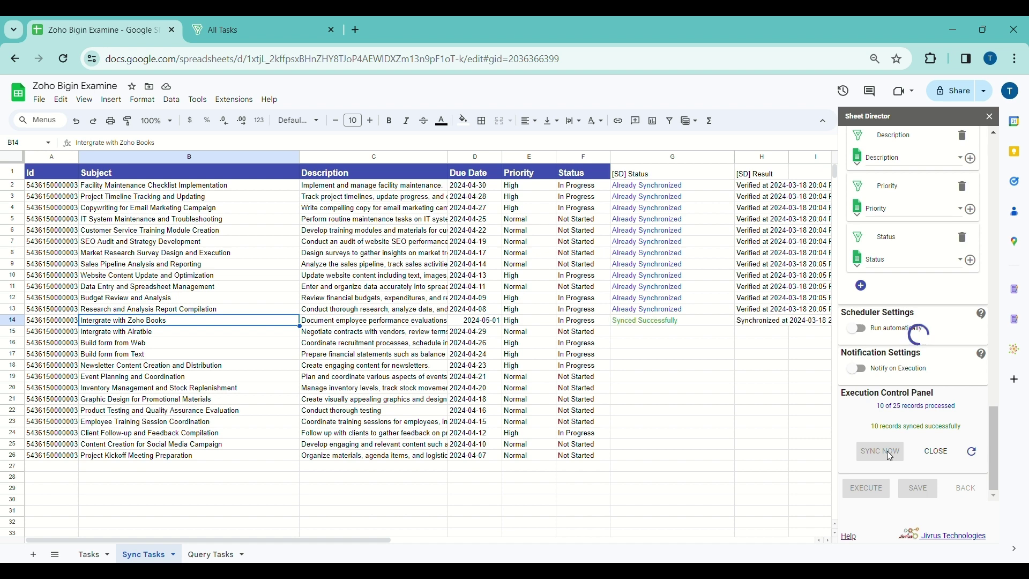
triple_click(167, 321)
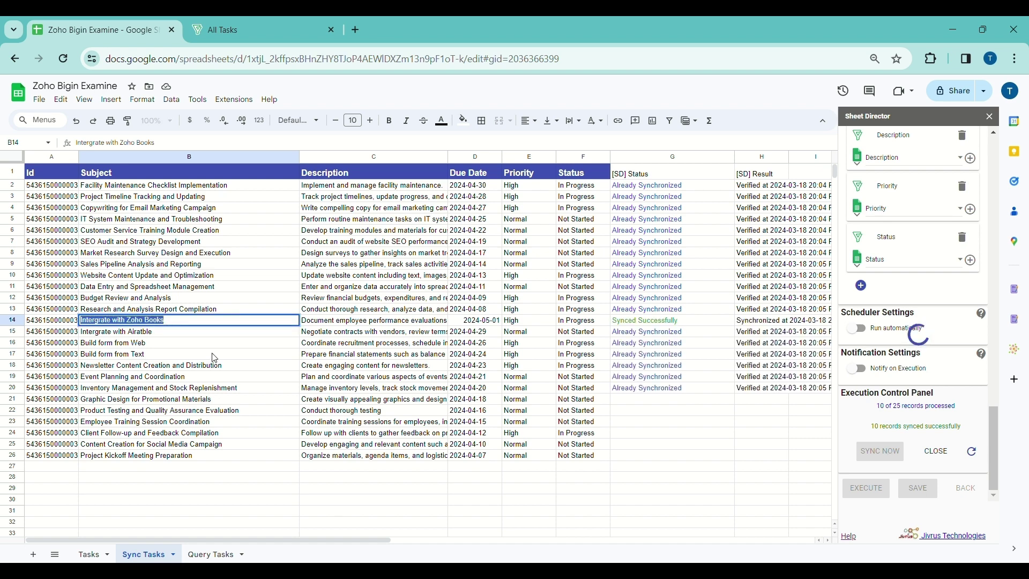
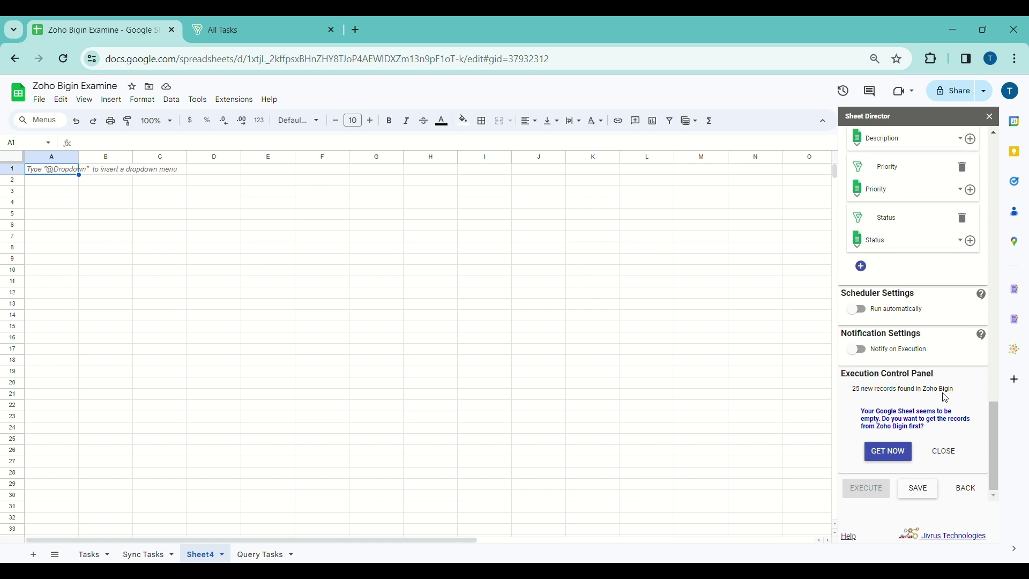
Fetch the Zoho Bigin task records into Sheet4 and create the [SD] Status and [SD] Result columns beside them
left_click(892, 454)
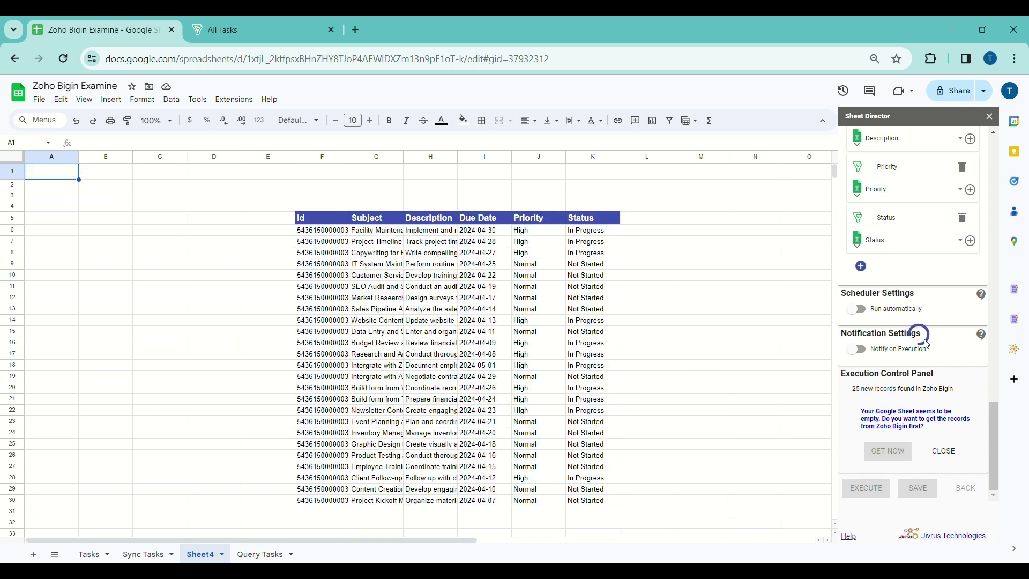
scroll(928, 344, "up", 10)
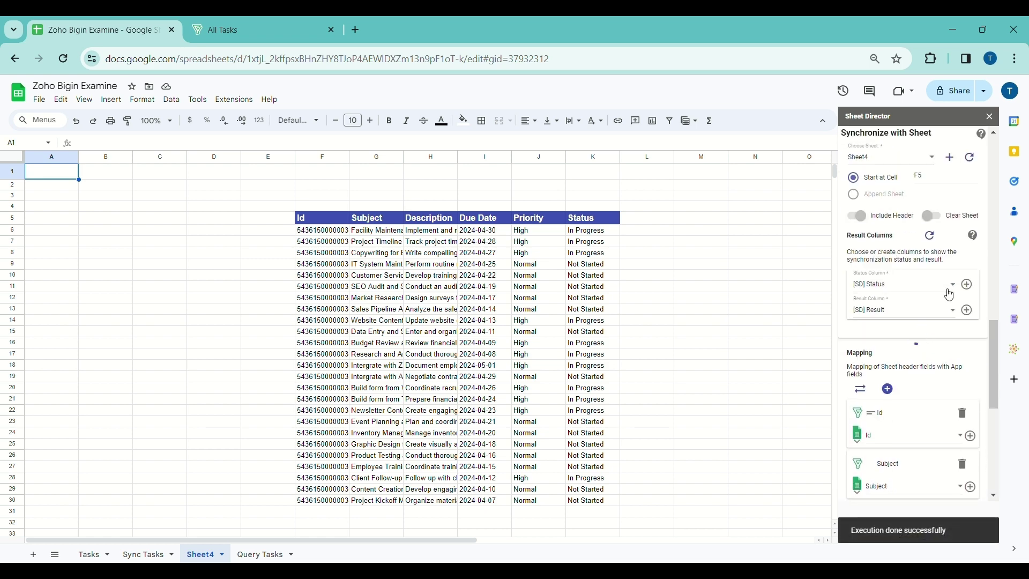
left_click(968, 285)
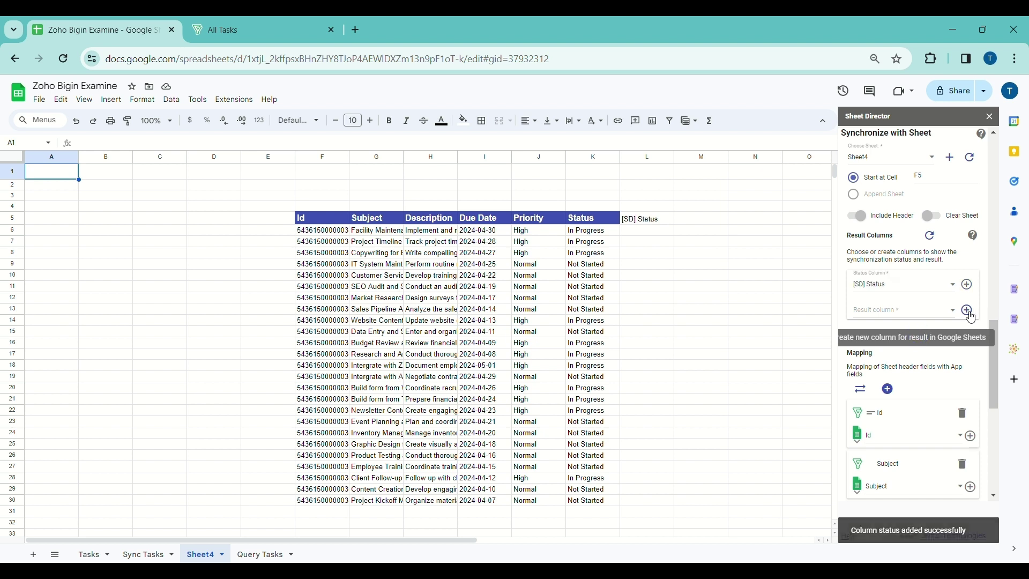
Execute the synchronization for Sheet4 and confirm processing of its task records with Zoho Bigin
scroll(911, 418, "down", 7)
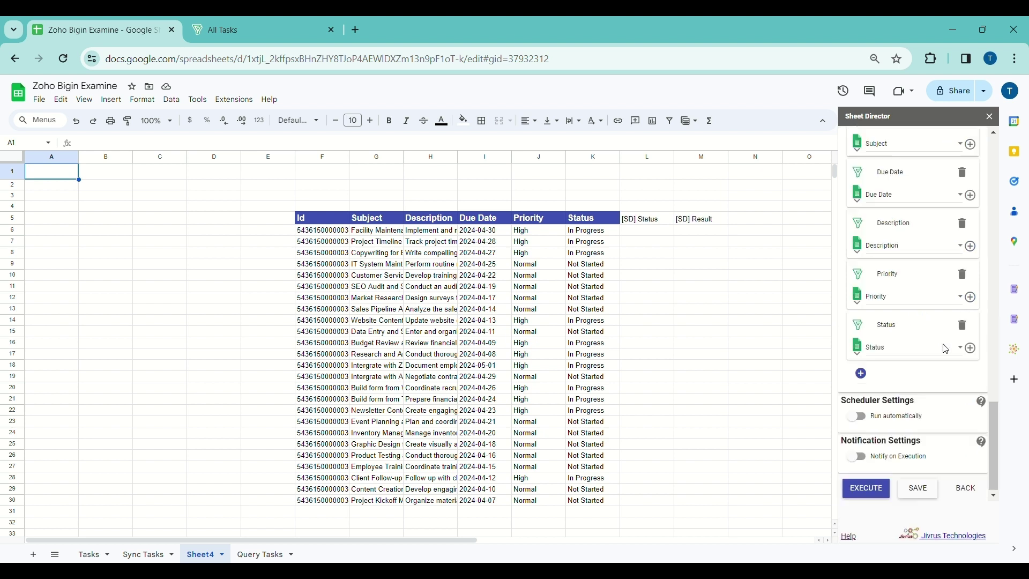
left_click(874, 496)
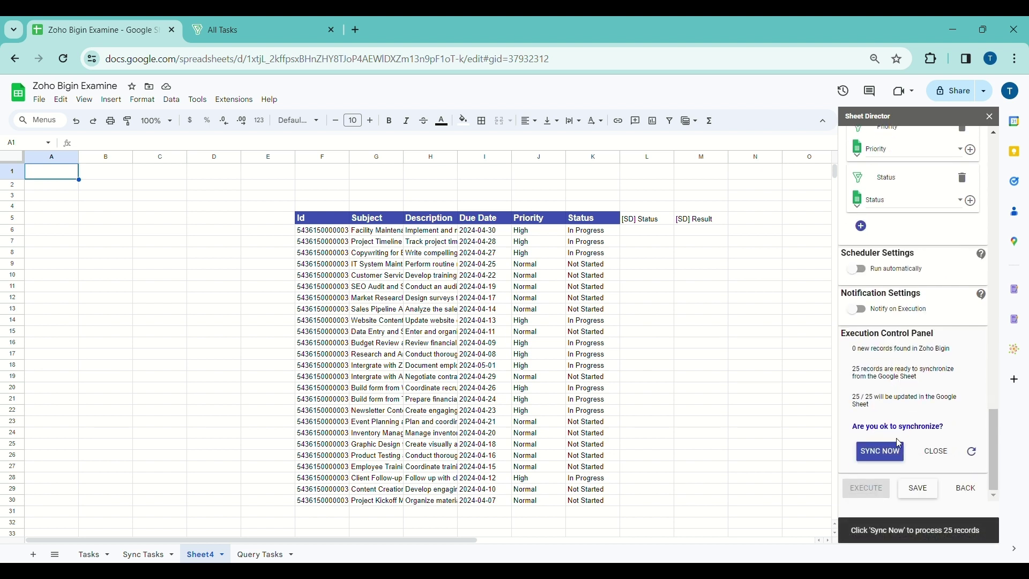
left_click(884, 453)
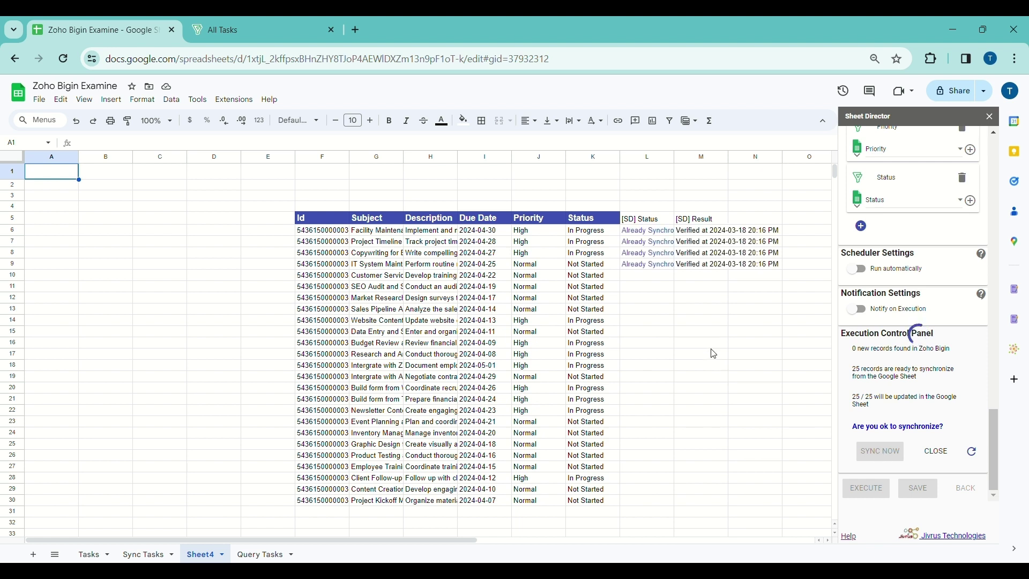
Widen the [SD] Status, Subject and Description columns in Sheet4 and select row 5, where the task table starts
left_click_drag(676, 158, 746, 158)
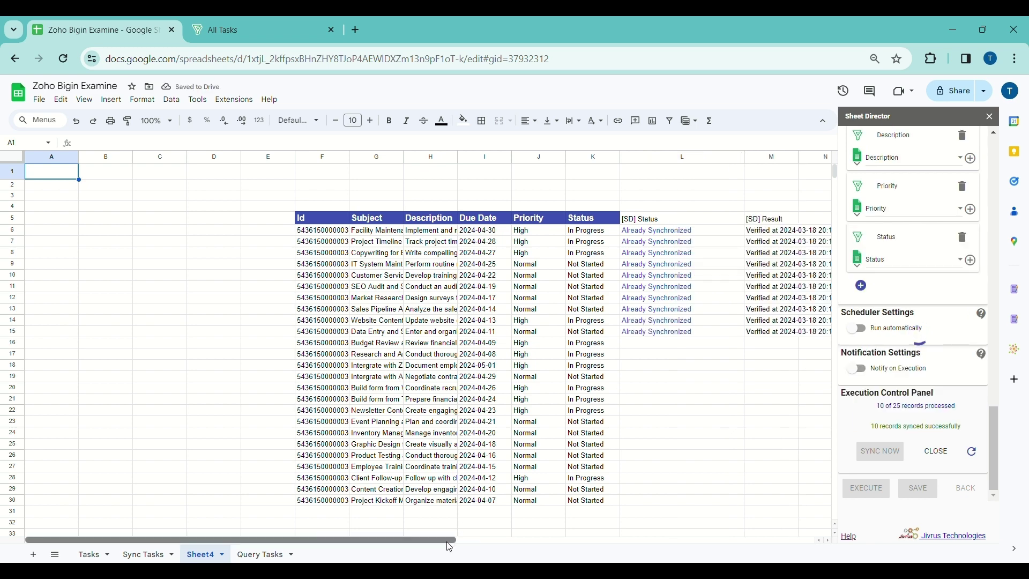
left_click_drag(448, 540, 476, 540)
left_click_drag(349, 157, 539, 156)
left_click_drag(461, 540, 494, 544)
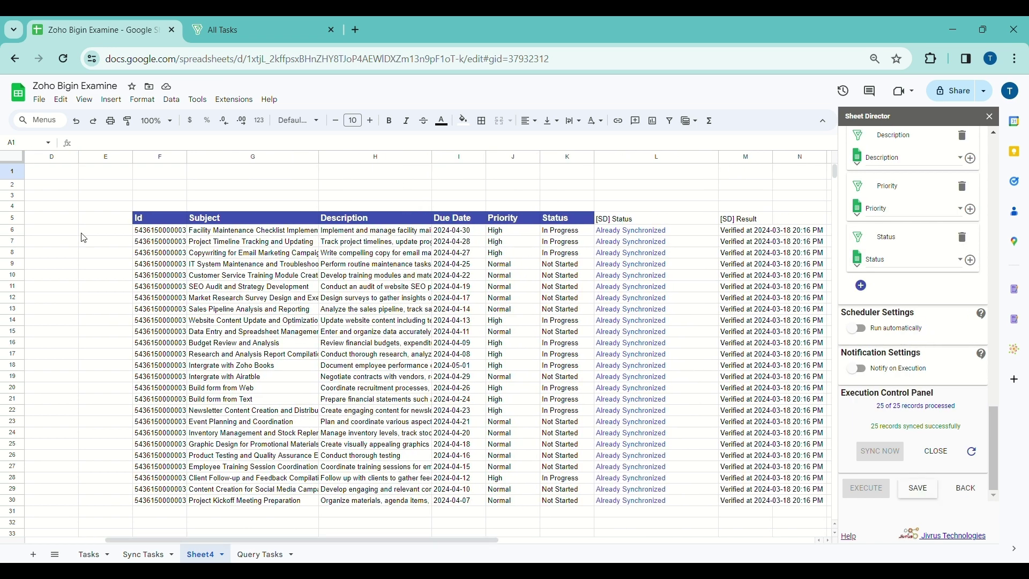
left_click(27, 218)
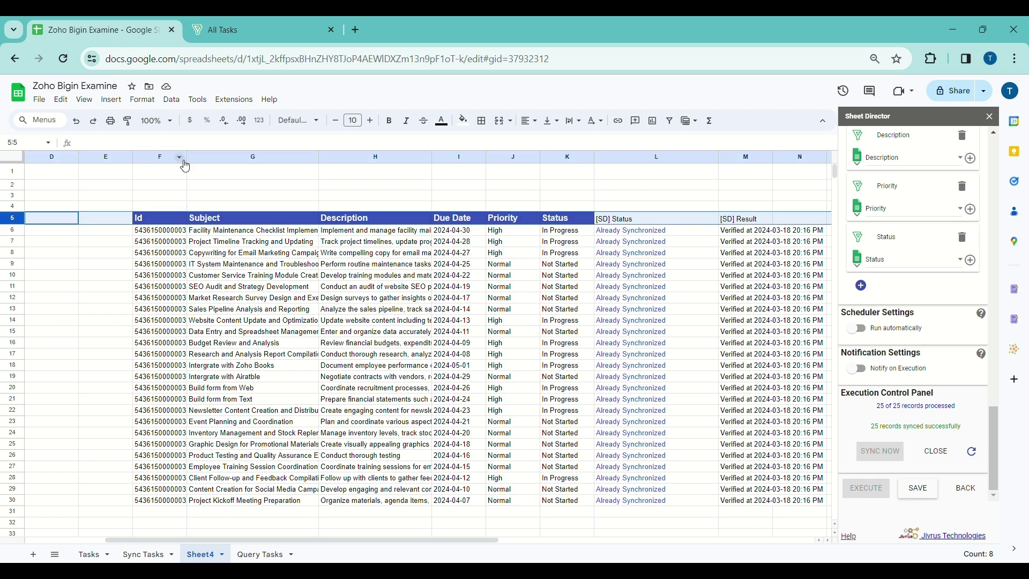